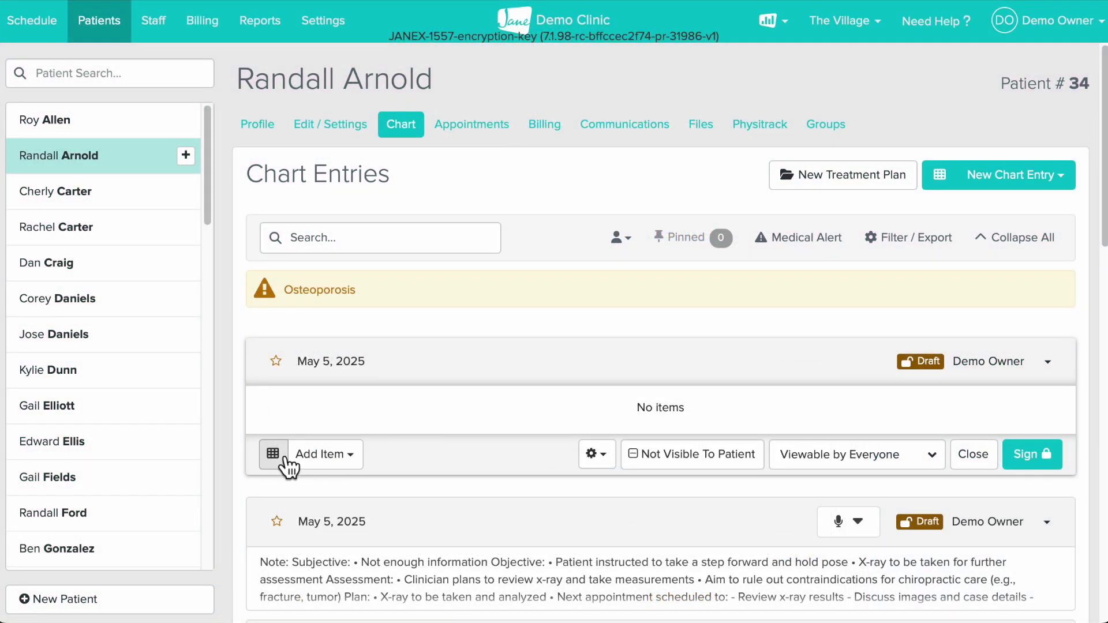
Step: Select and upload the physio_25min.mp3 audio recording
{"action": "left_click", "coordinate": [286, 463]}
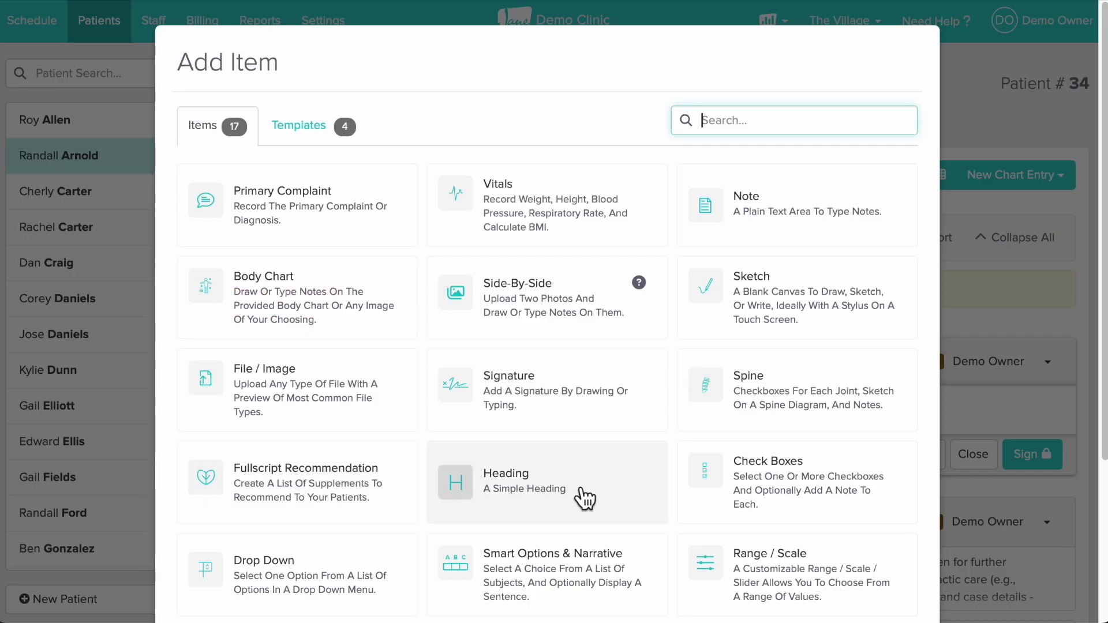
{"action": "scroll", "coordinate": [594, 494], "scroll_direction": "down", "scroll_amount": 3}
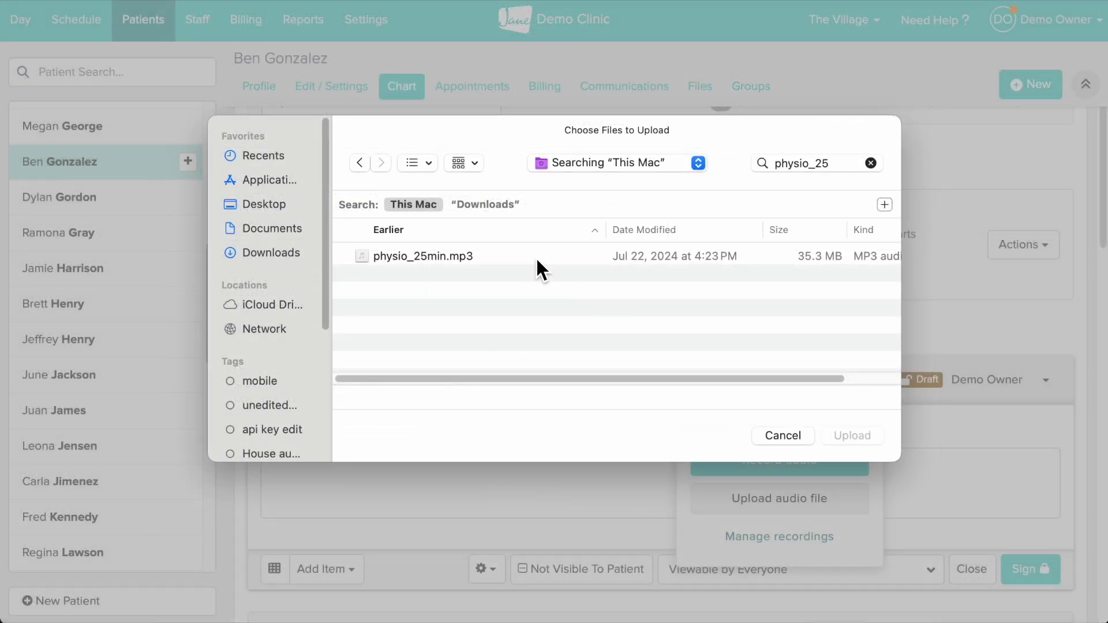
{"action": "left_click", "coordinate": [551, 259]}
{"action": "left_click", "coordinate": [844, 433]}
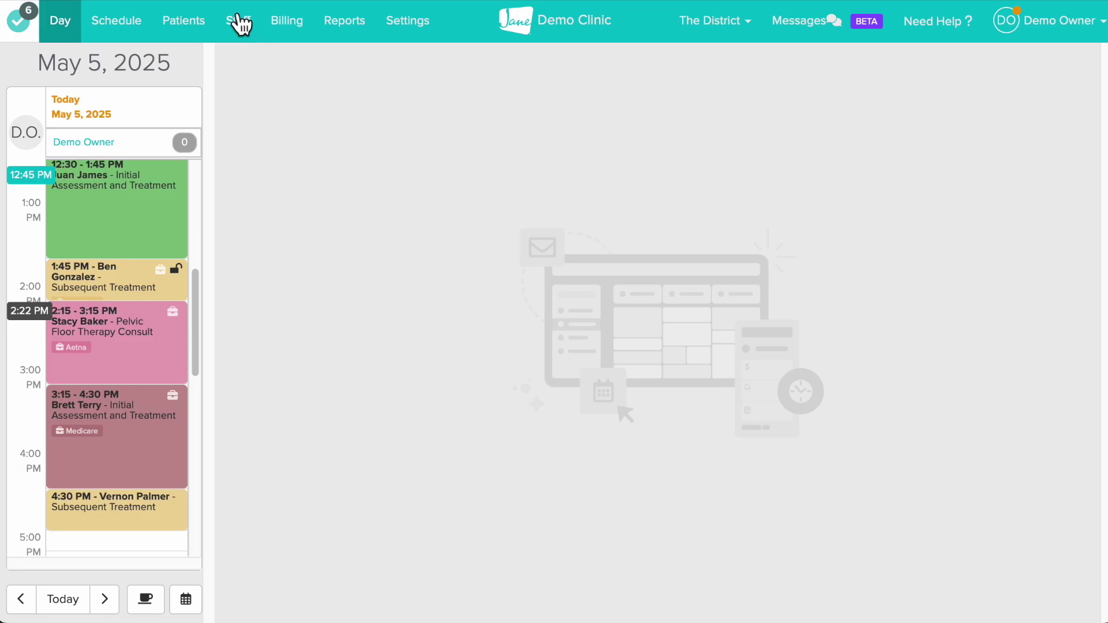
Step: Create a new chart template on the staff member's profile with a Smart SOAP Note item
{"action": "left_click", "coordinate": [244, 33]}
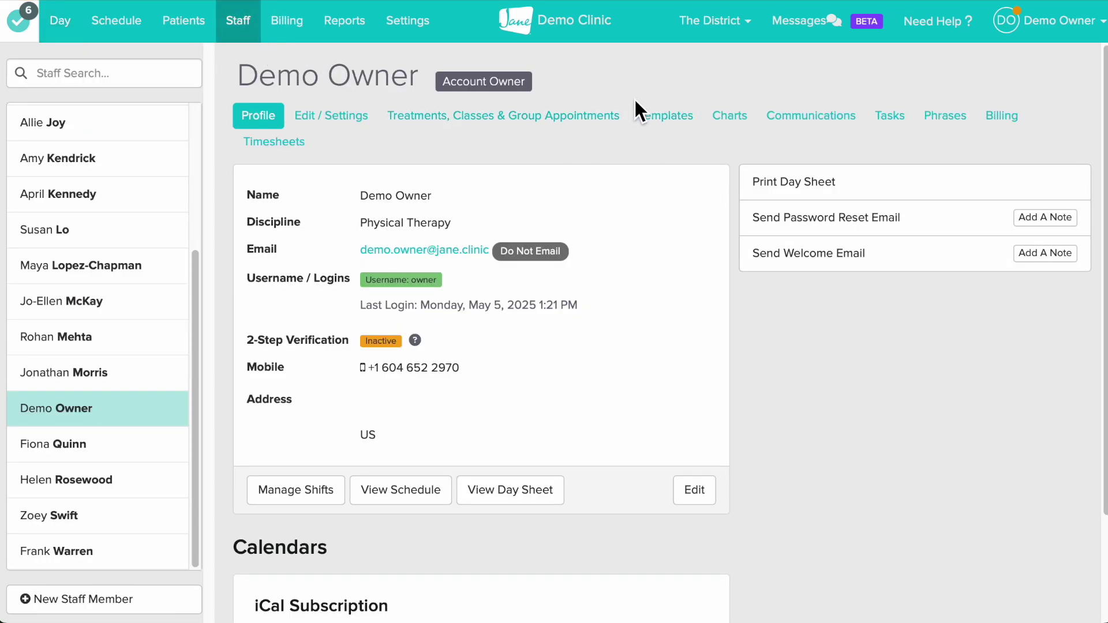
{"action": "left_click", "coordinate": [671, 133]}
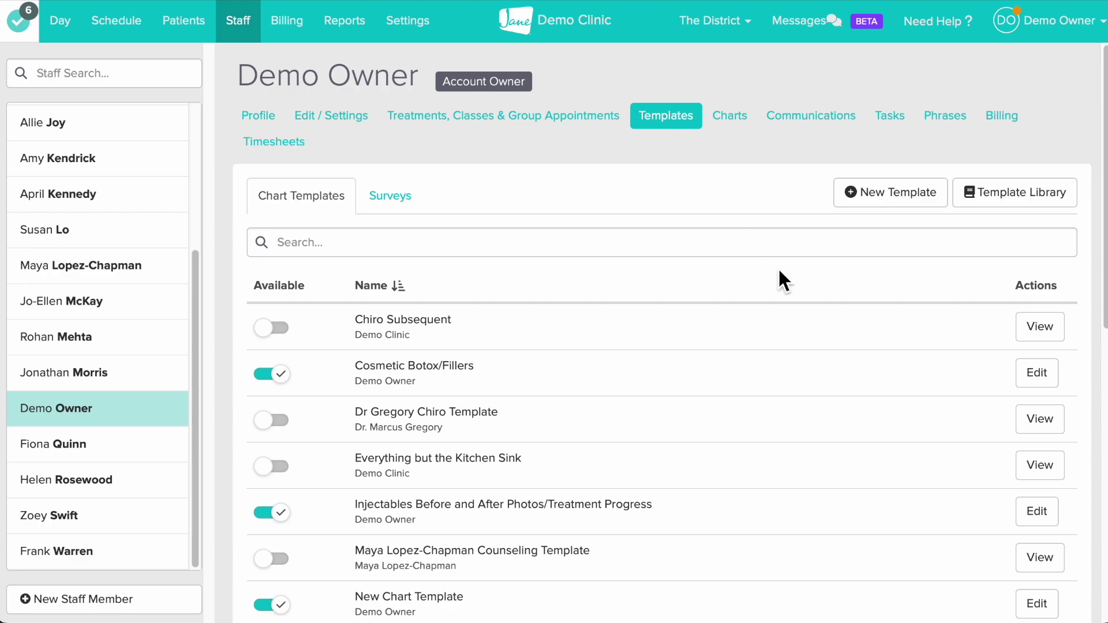
{"action": "left_click", "coordinate": [1036, 373]}
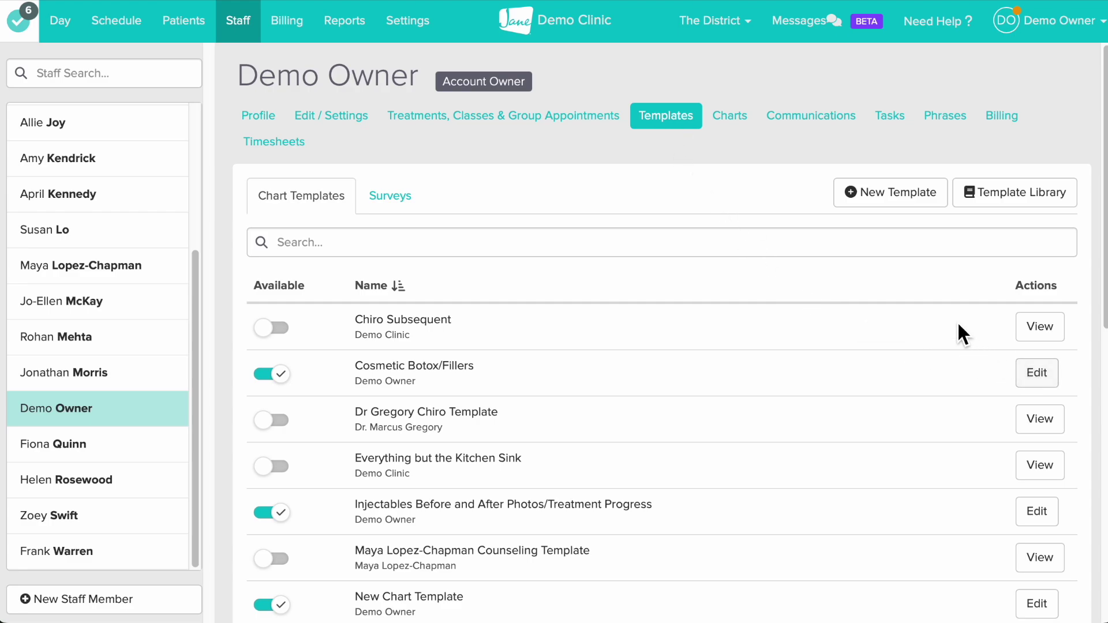
{"action": "left_click", "coordinate": [924, 203]}
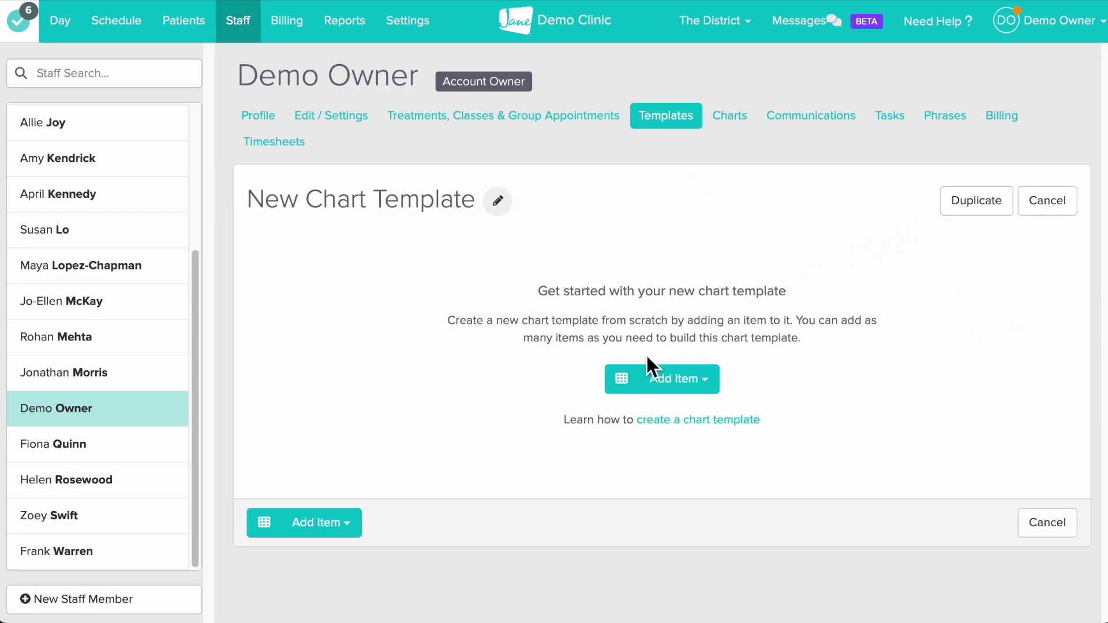
{"action": "left_click", "coordinate": [637, 379]}
{"action": "scroll", "coordinate": [635, 387], "scroll_direction": "down", "scroll_amount": 4}
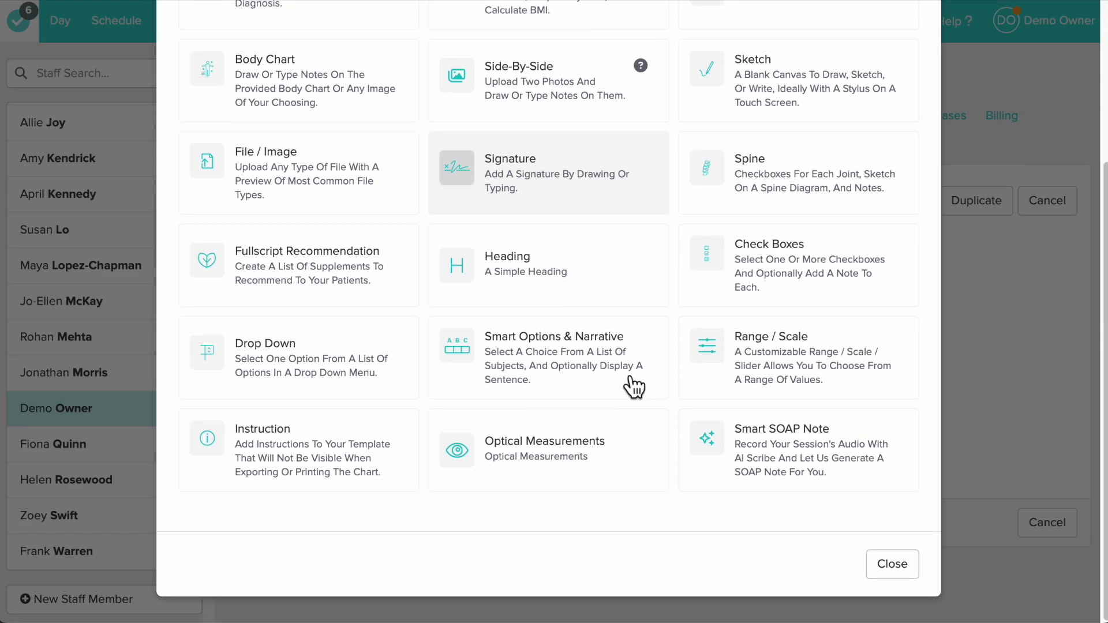
{"action": "left_click", "coordinate": [798, 453]}
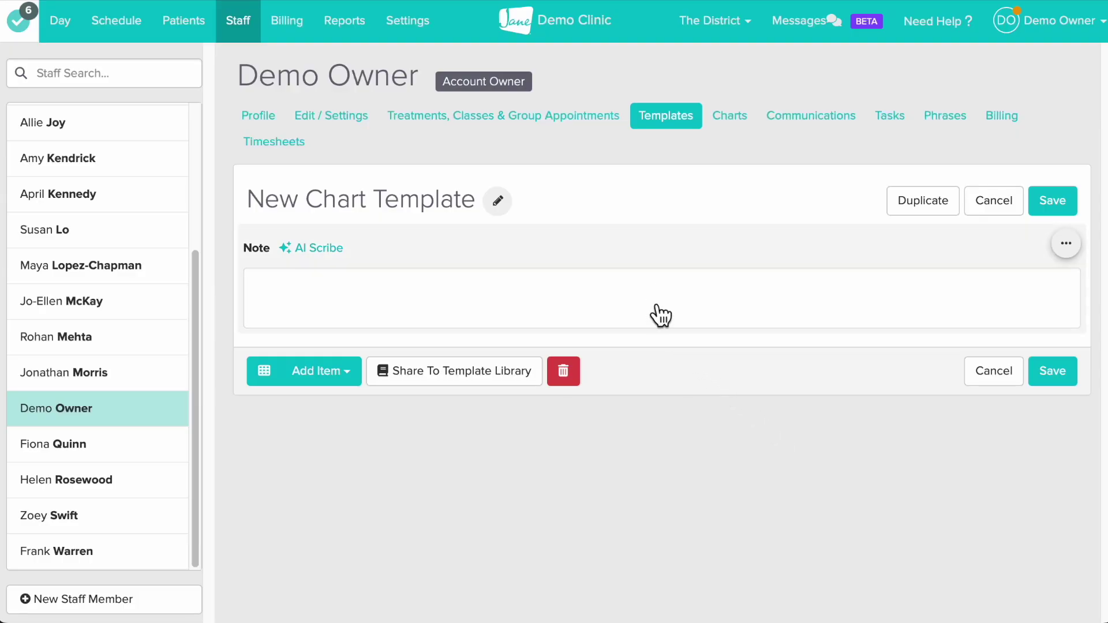
Step: In the Note item's settings, delete the Objective section's last sentence, then clear the whole prompt
{"action": "left_click", "coordinate": [633, 265]}
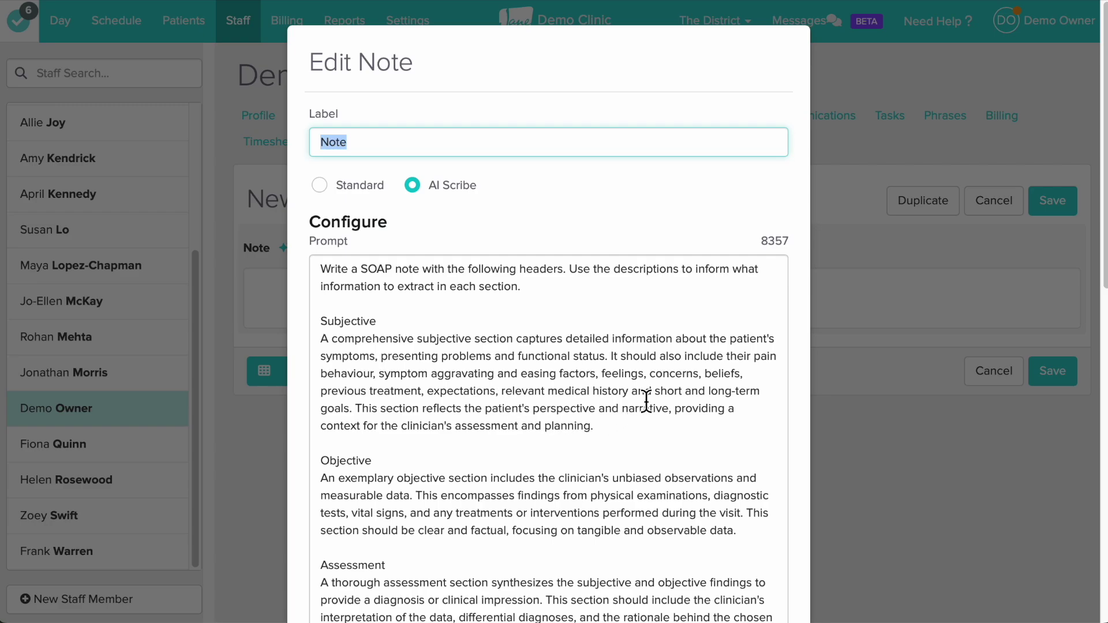
{"action": "scroll", "coordinate": [638, 302], "scroll_direction": "down", "scroll_amount": 4}
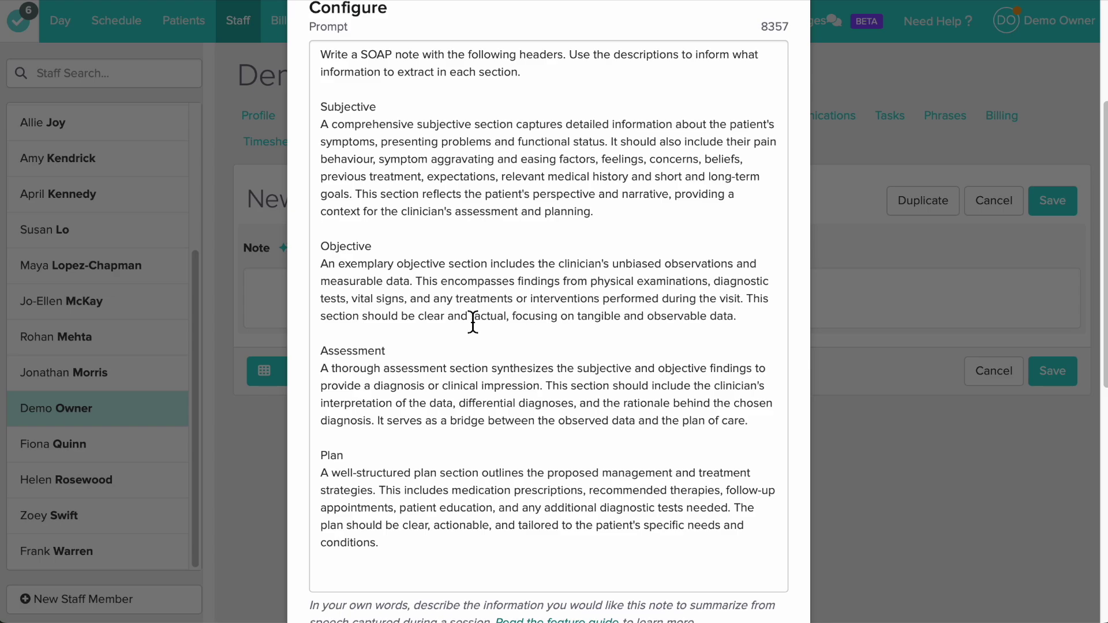
{"action": "left_click_drag", "start_coordinate": [739, 316], "coordinate": [750, 306]}
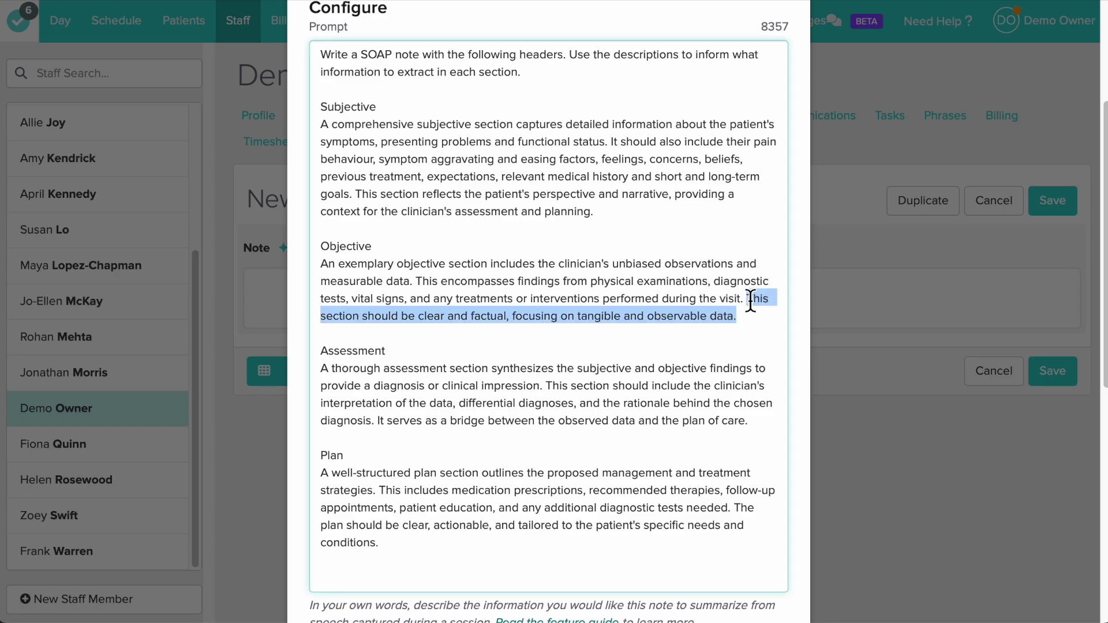
{"action": "key", "text": "BackSpace"}
{"action": "left_click_drag", "start_coordinate": [655, 542], "coordinate": [321, 54]}
{"action": "key", "text": "BackSpace"}
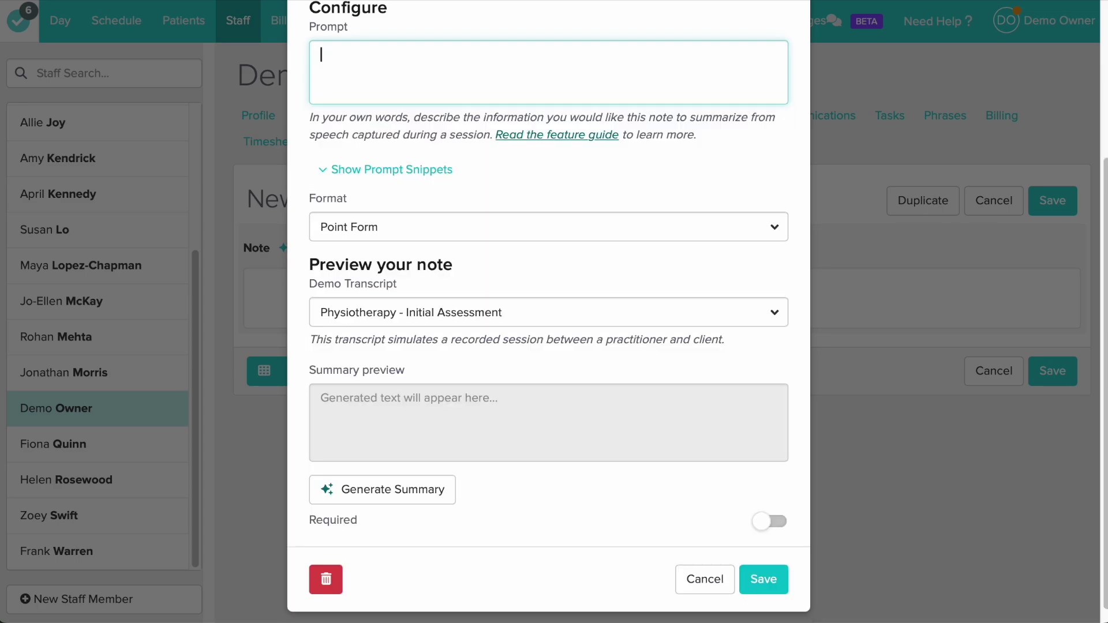
Step: Try the Aggravating factors, Onset and Plan snippets, then replace them with the full SOAP snippet
{"action": "left_click", "coordinate": [373, 184]}
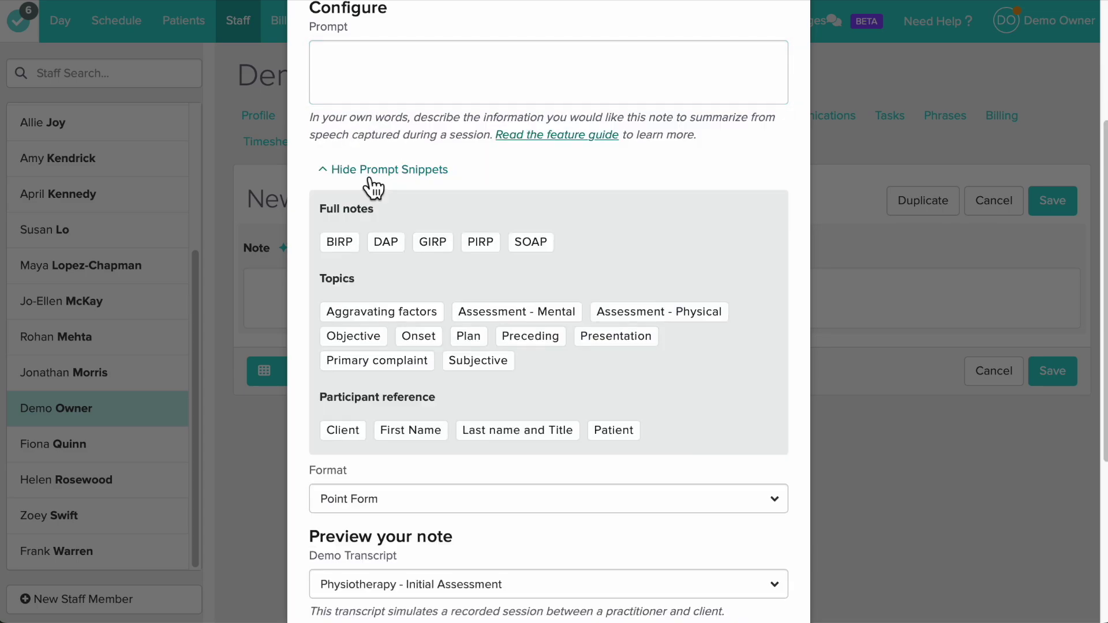
{"action": "left_click", "coordinate": [376, 314]}
{"action": "left_click", "coordinate": [418, 340]}
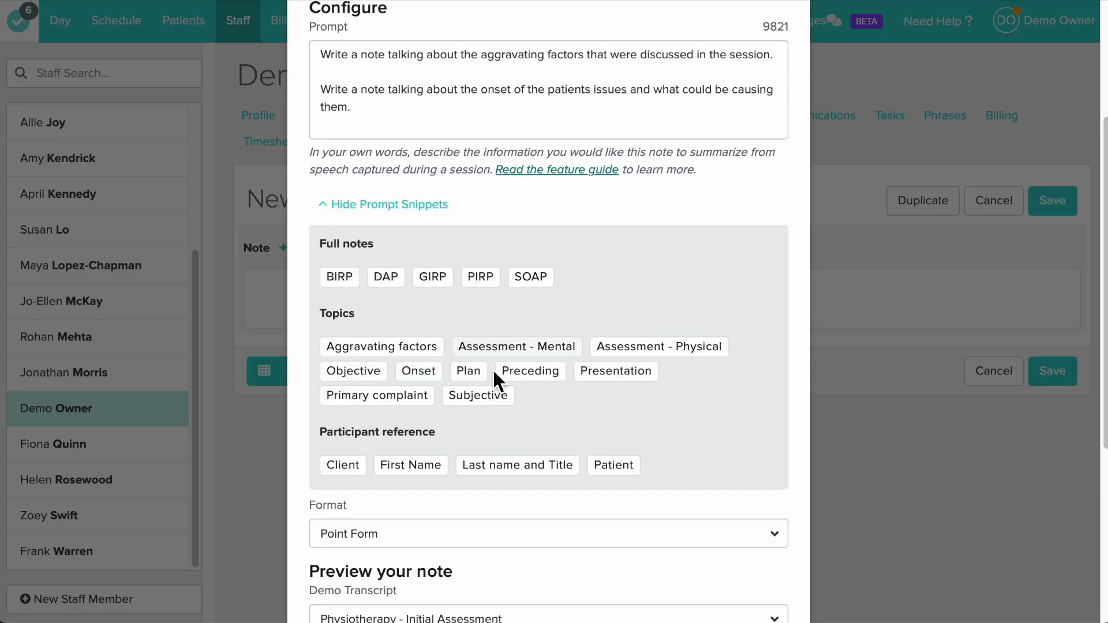
{"action": "left_click", "coordinate": [482, 371]}
{"action": "left_click_drag", "start_coordinate": [596, 250], "coordinate": [321, 55]}
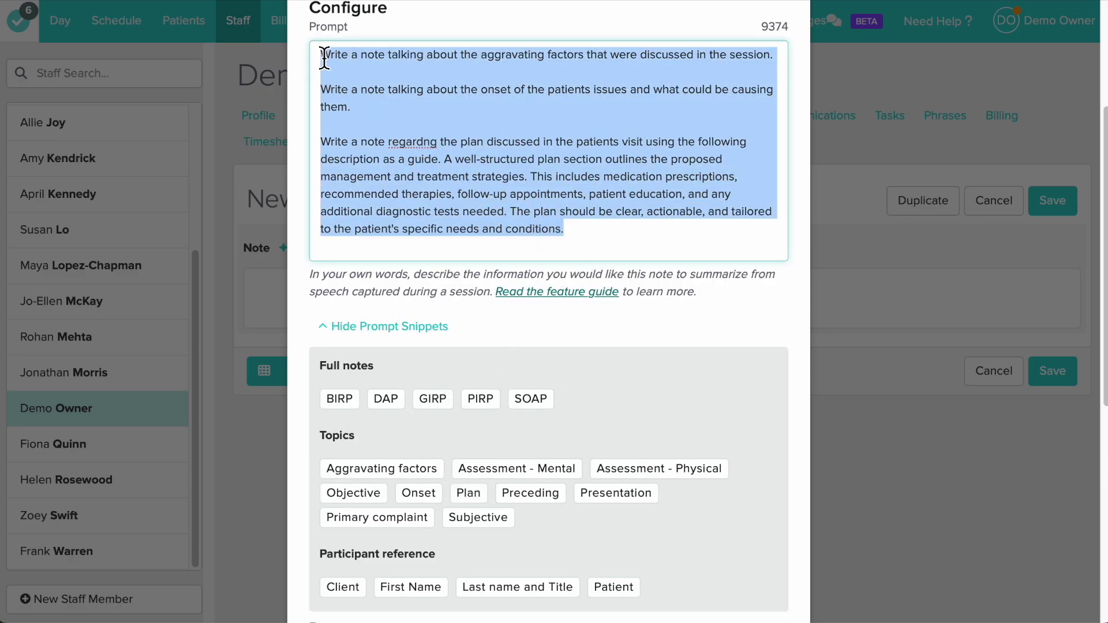
{"action": "key", "text": "BackSpace"}
{"action": "left_click", "coordinate": [531, 244]}
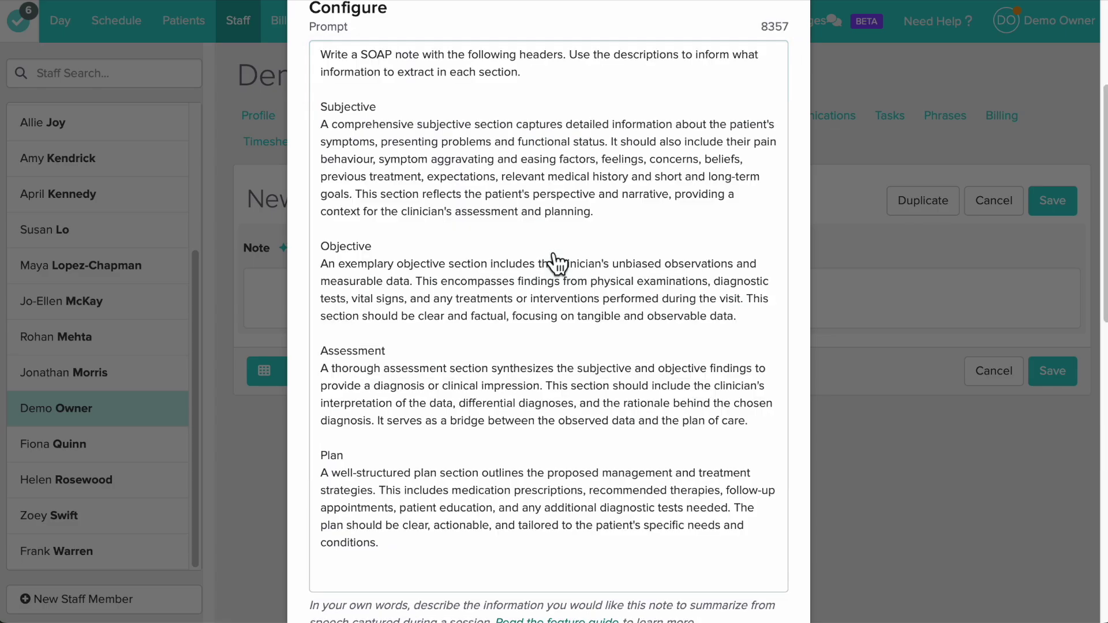
{"action": "scroll", "coordinate": [555, 261], "scroll_direction": "down", "scroll_amount": 9}
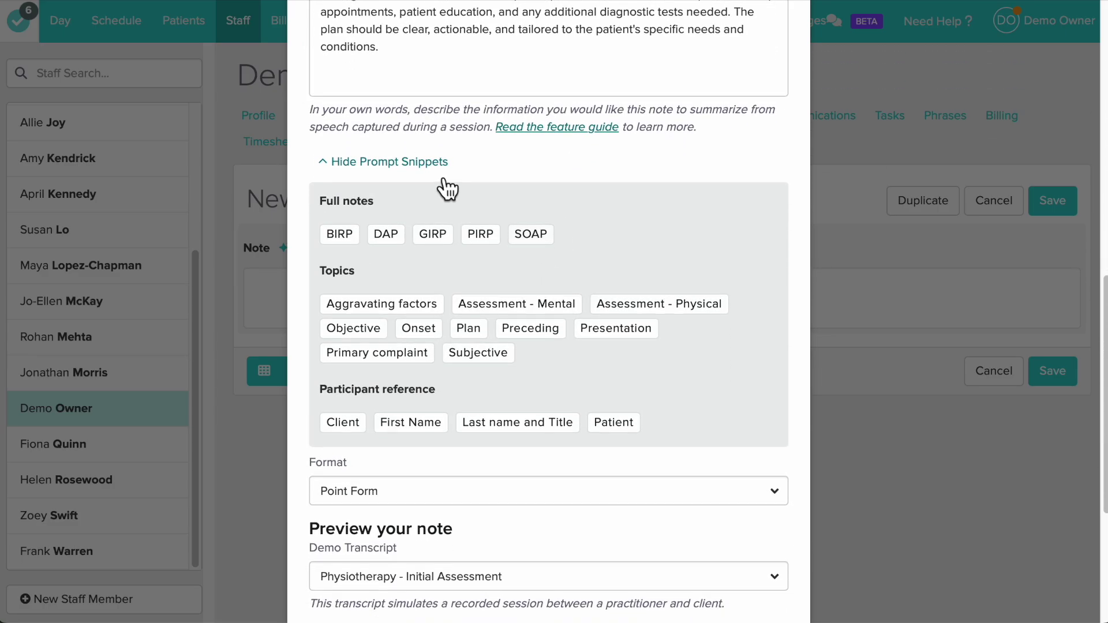
{"action": "left_click", "coordinate": [432, 165]}
{"action": "left_click", "coordinate": [460, 222]}
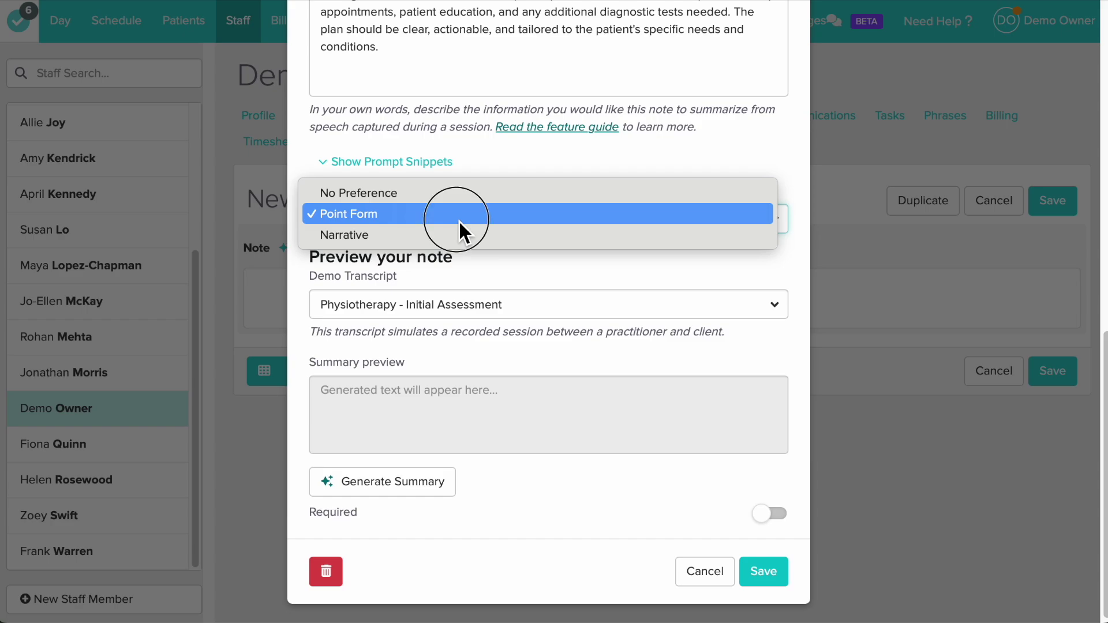
Step: Generate a Point Form summary preview from the demo transcript, review it, and save the note settings
{"action": "left_click", "coordinate": [458, 220]}
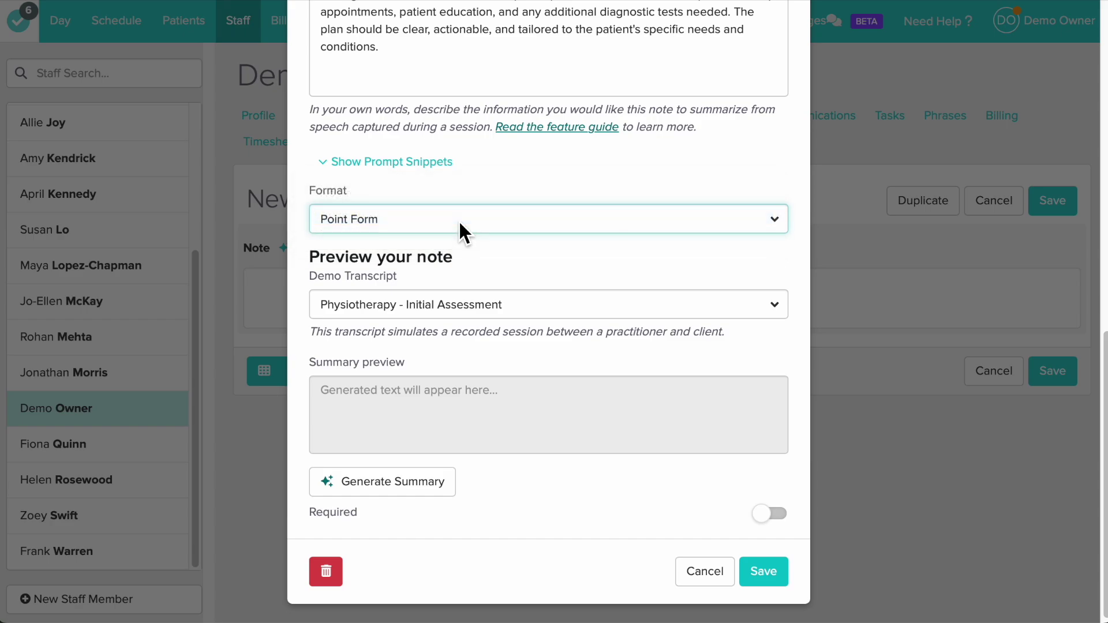
{"action": "left_click", "coordinate": [447, 492]}
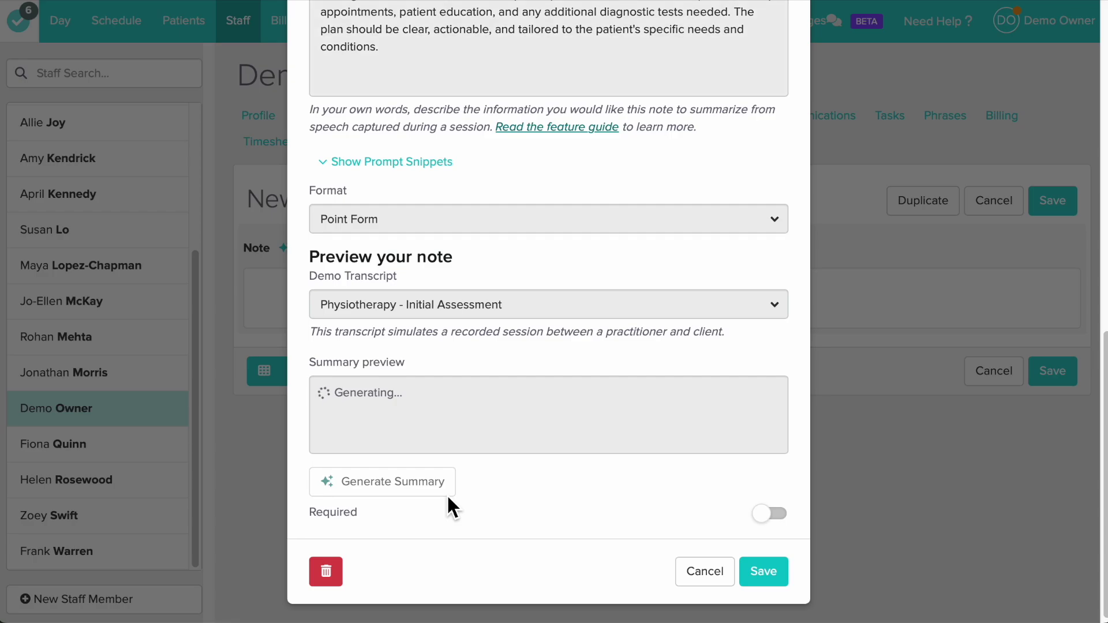
{"action": "scroll", "coordinate": [441, 491], "scroll_direction": "down", "scroll_amount": 3}
{"action": "scroll", "coordinate": [442, 490], "scroll_direction": "down", "scroll_amount": 2}
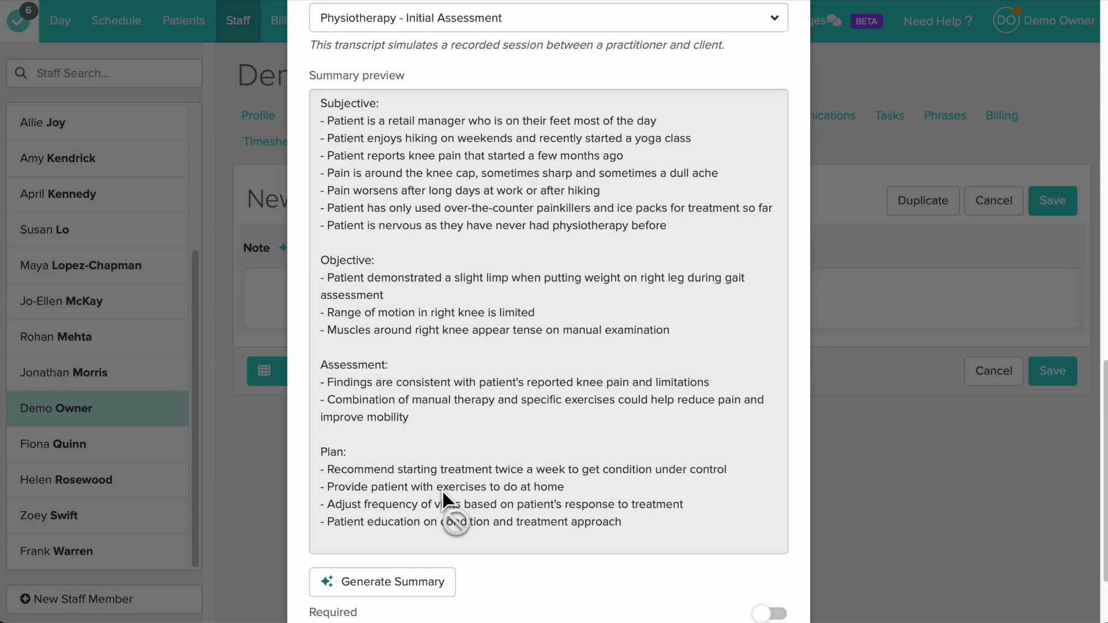
{"action": "scroll", "coordinate": [442, 490], "scroll_direction": "down", "scroll_amount": 2}
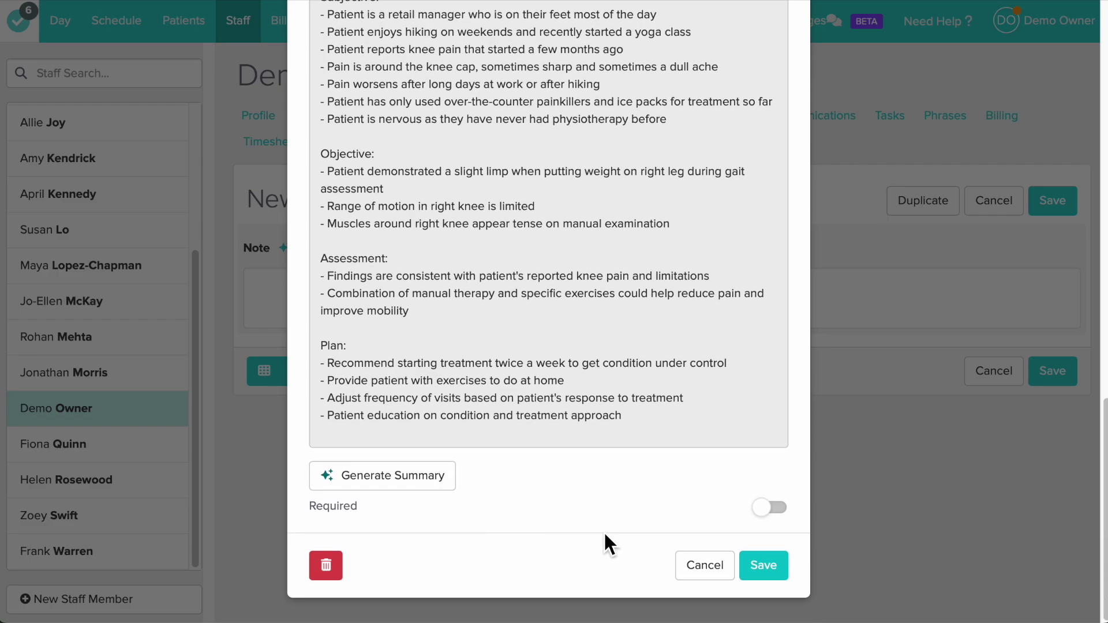
{"action": "left_click", "coordinate": [763, 565]}
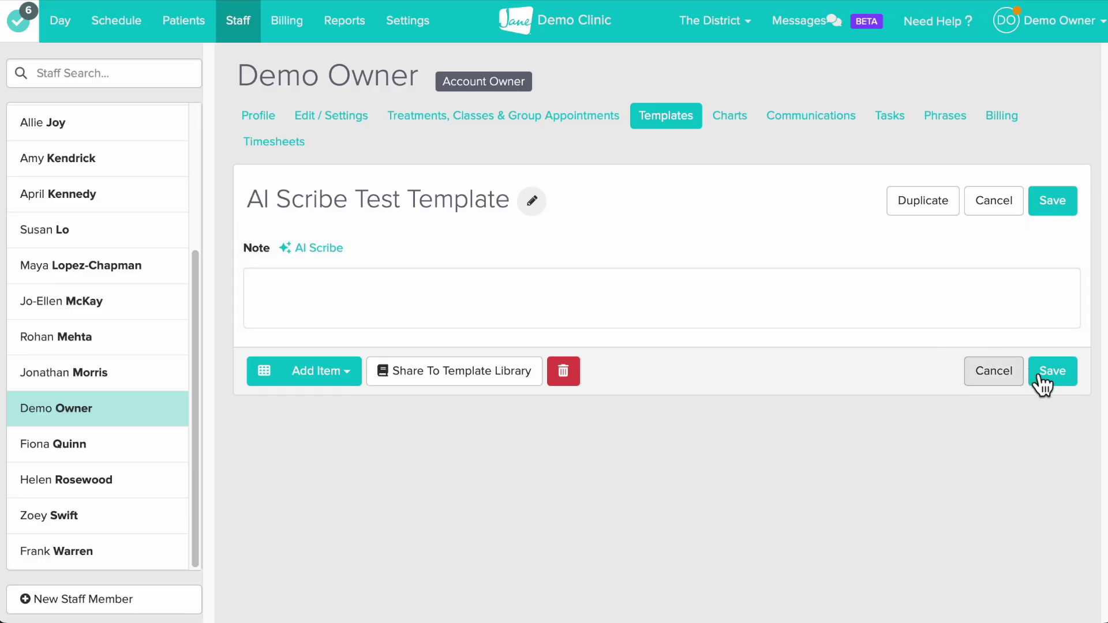
Step: Save the template and start an AI Scribe Test Template chart entry, choosing to record session audio
{"action": "left_click", "coordinate": [1066, 382]}
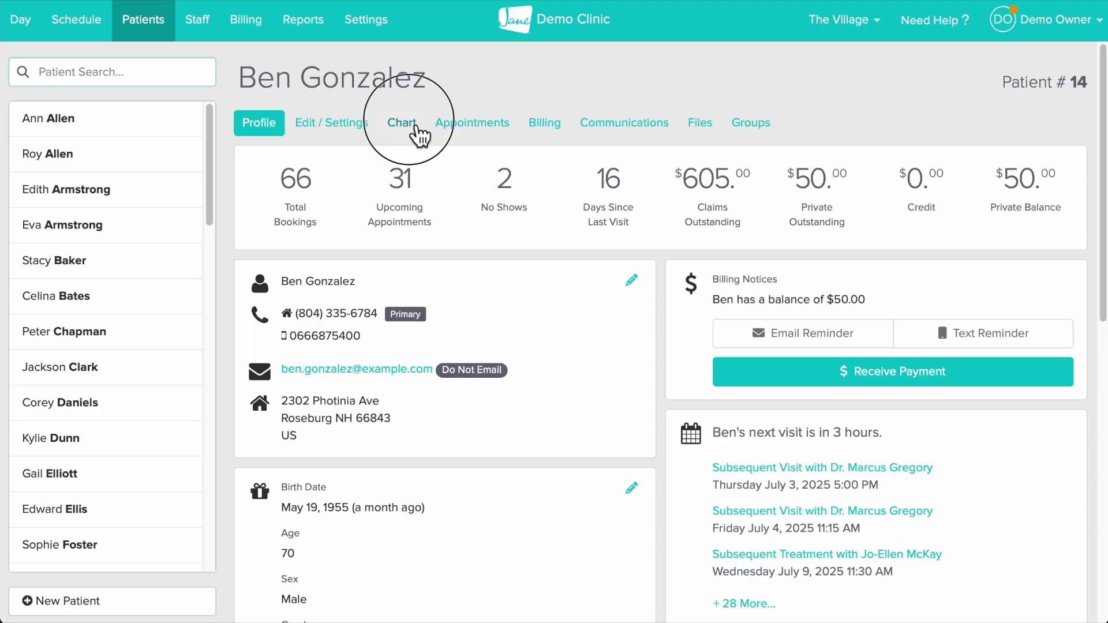
{"action": "left_click", "coordinate": [1007, 185]}
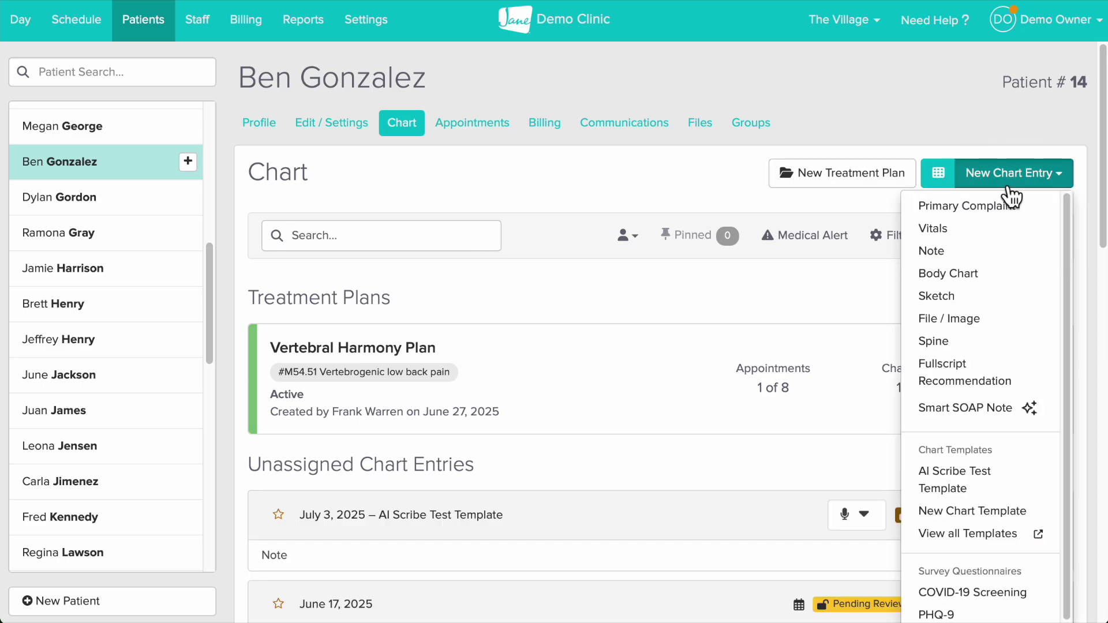
{"action": "left_click", "coordinate": [990, 484]}
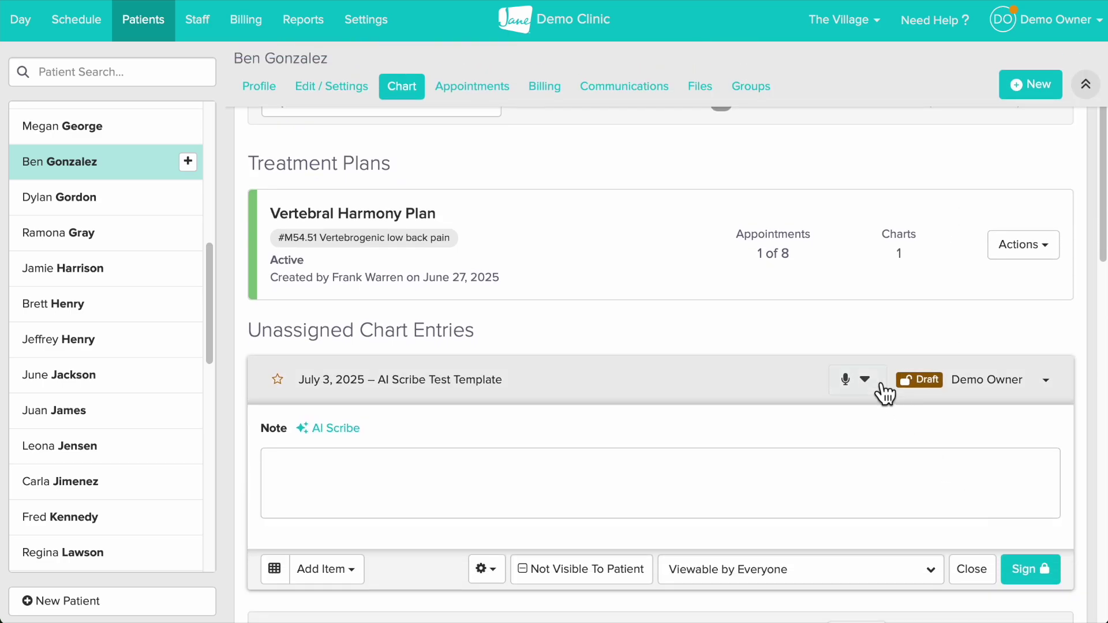
{"action": "left_click", "coordinate": [881, 386]}
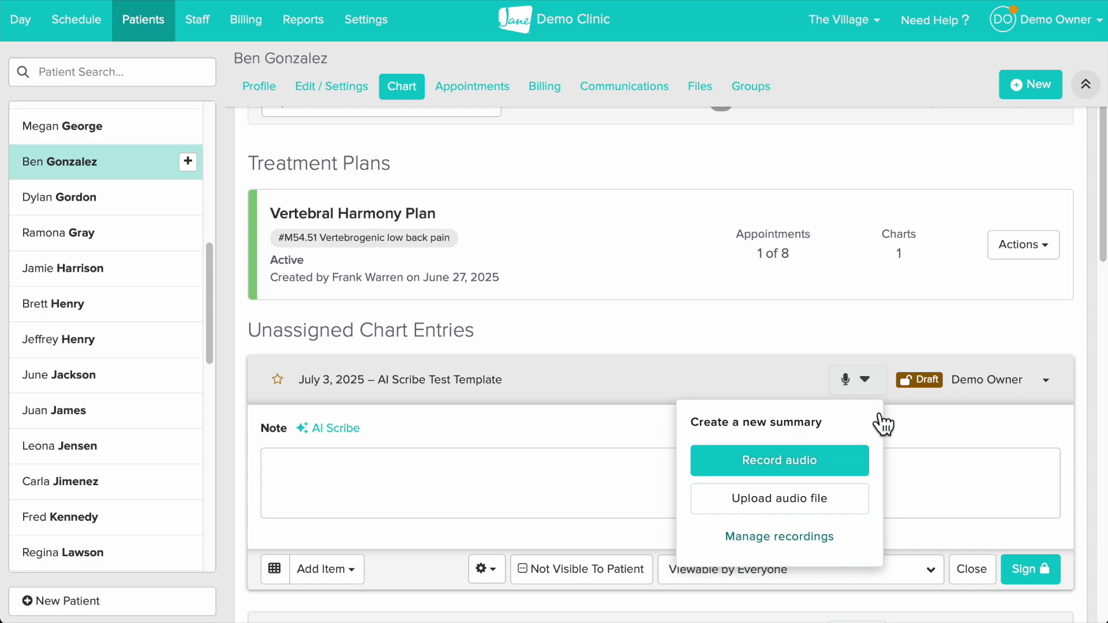
{"action": "left_click", "coordinate": [860, 474]}
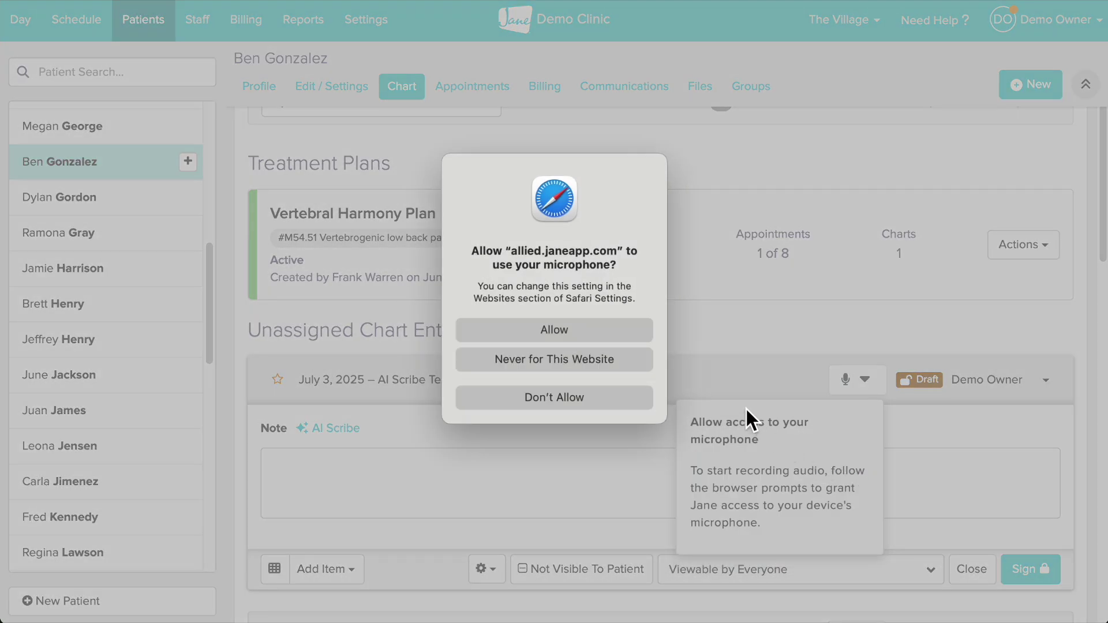
Step: Allow browser microphone access, keep the built-in microphone, and start recording the session
{"action": "left_click", "coordinate": [611, 329]}
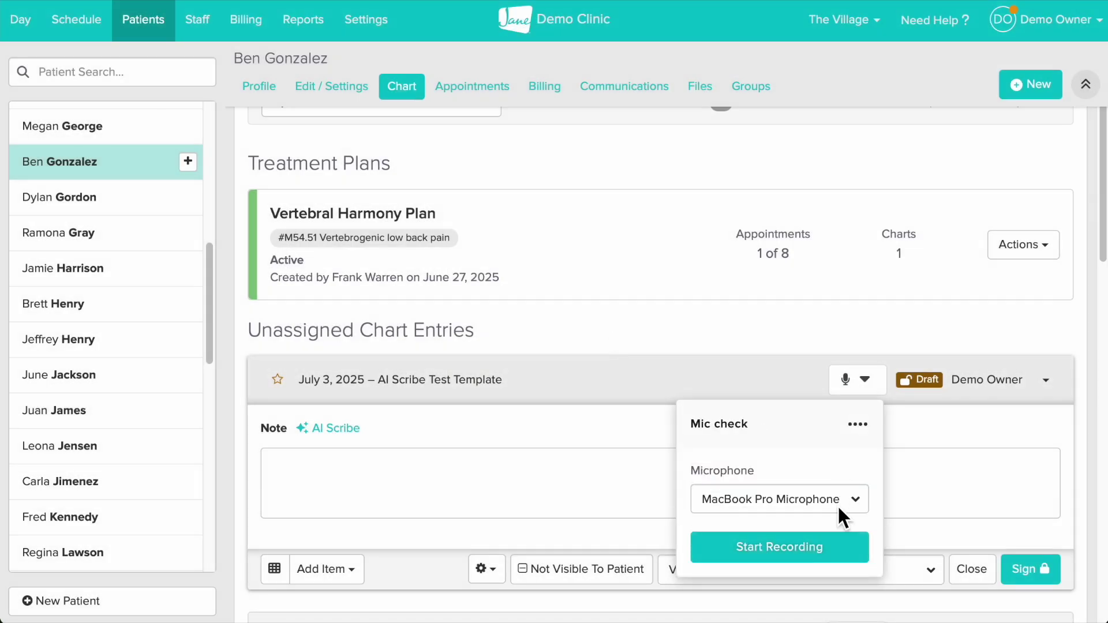
{"action": "left_click", "coordinate": [837, 505]}
{"action": "left_click", "coordinate": [850, 466]}
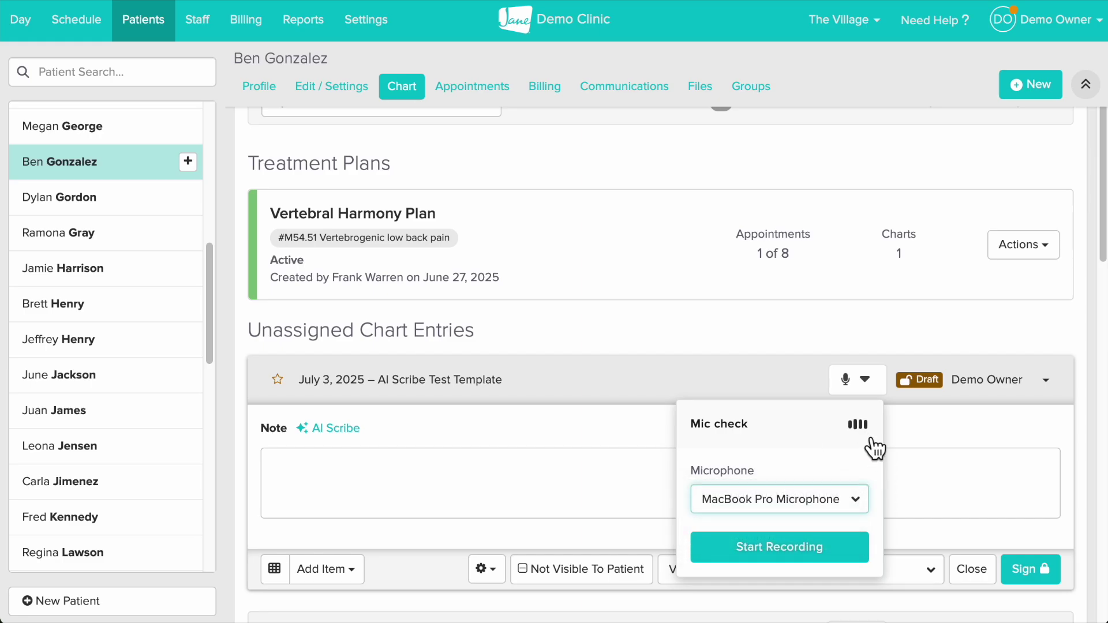
{"action": "left_click", "coordinate": [828, 548]}
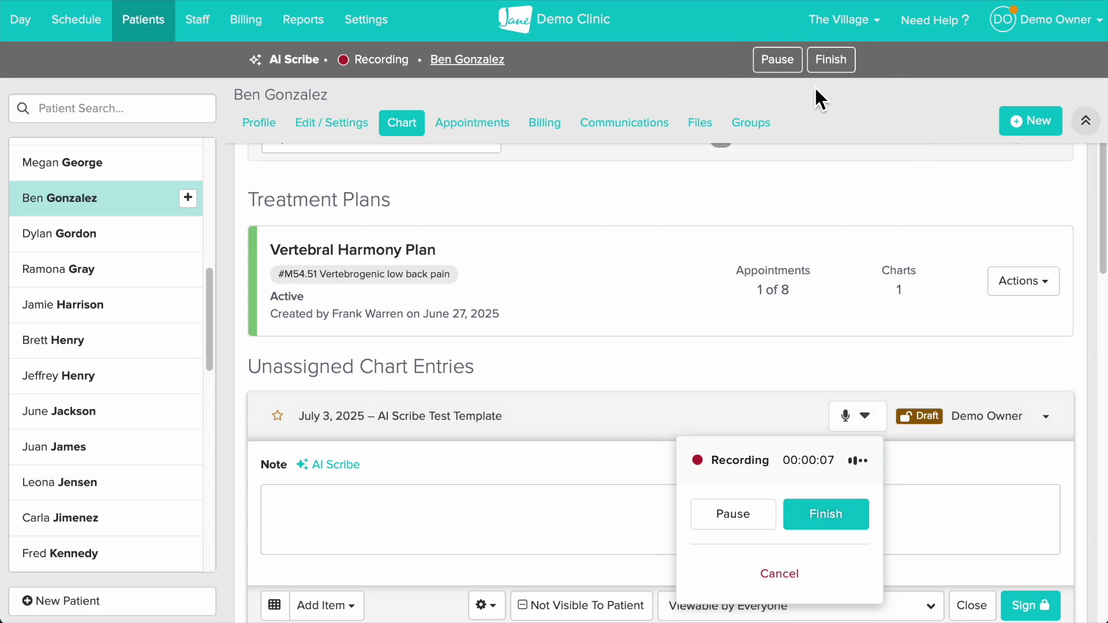
Step: Visit Reports, Billing and Staff while recording, then finish and return to the draft entry
{"action": "left_click", "coordinate": [309, 29]}
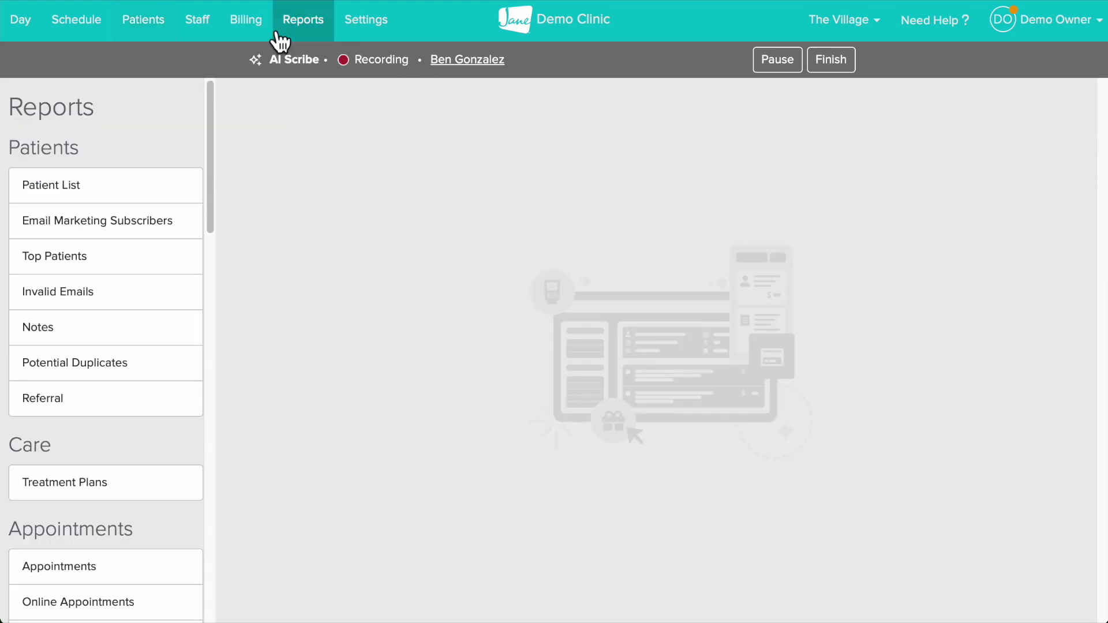
{"action": "left_click", "coordinate": [252, 36]}
{"action": "left_click", "coordinate": [190, 38]}
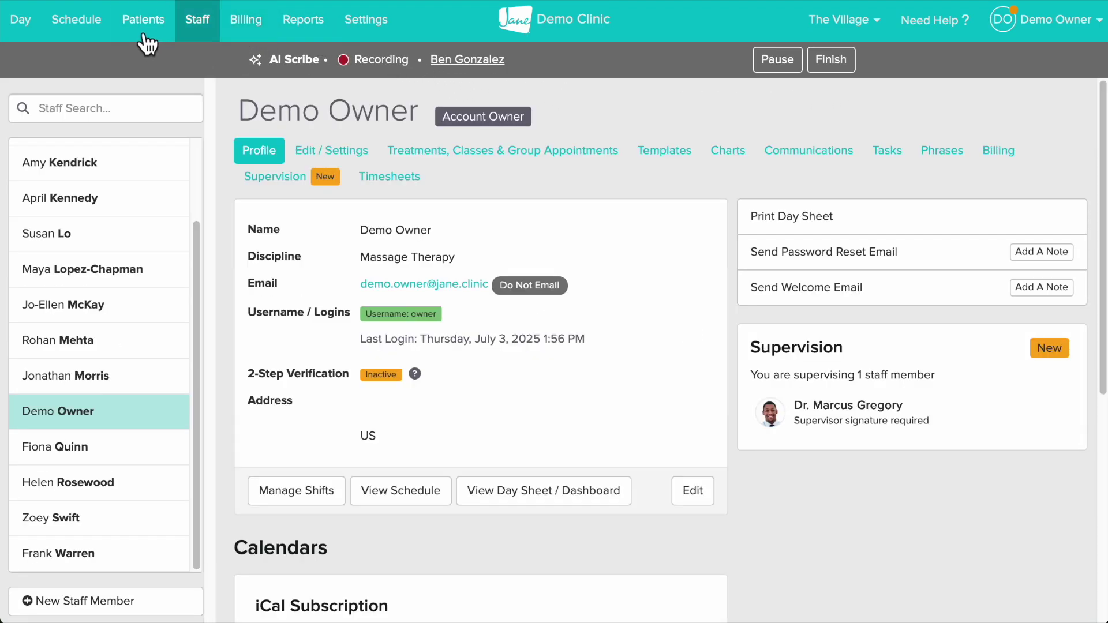
{"action": "left_click", "coordinate": [147, 41]}
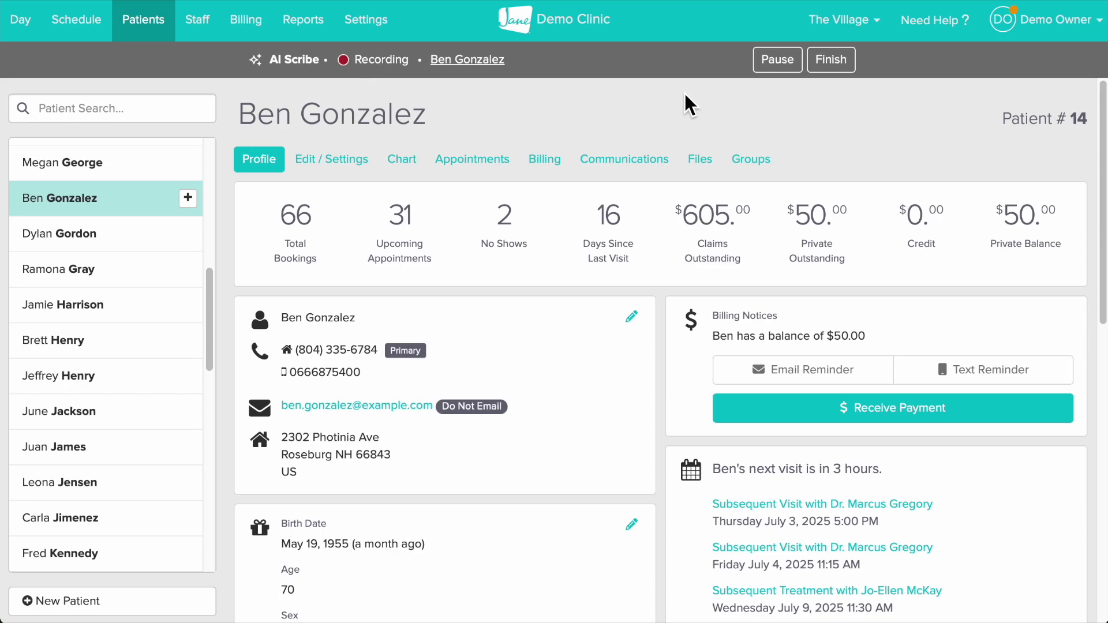
{"action": "left_click", "coordinate": [842, 61]}
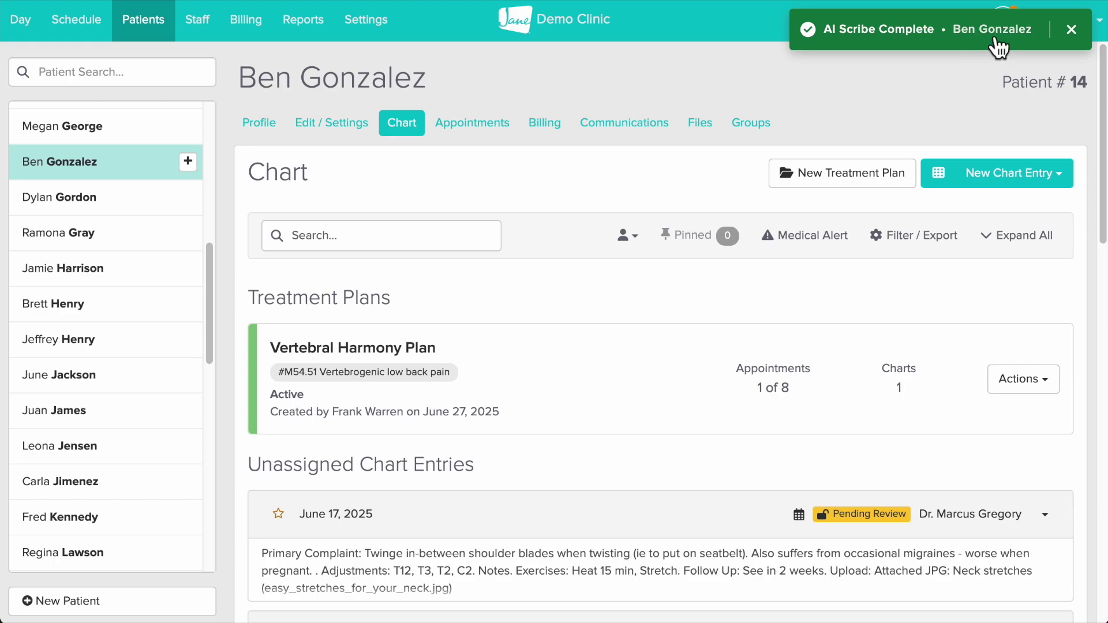
{"action": "left_click", "coordinate": [998, 46]}
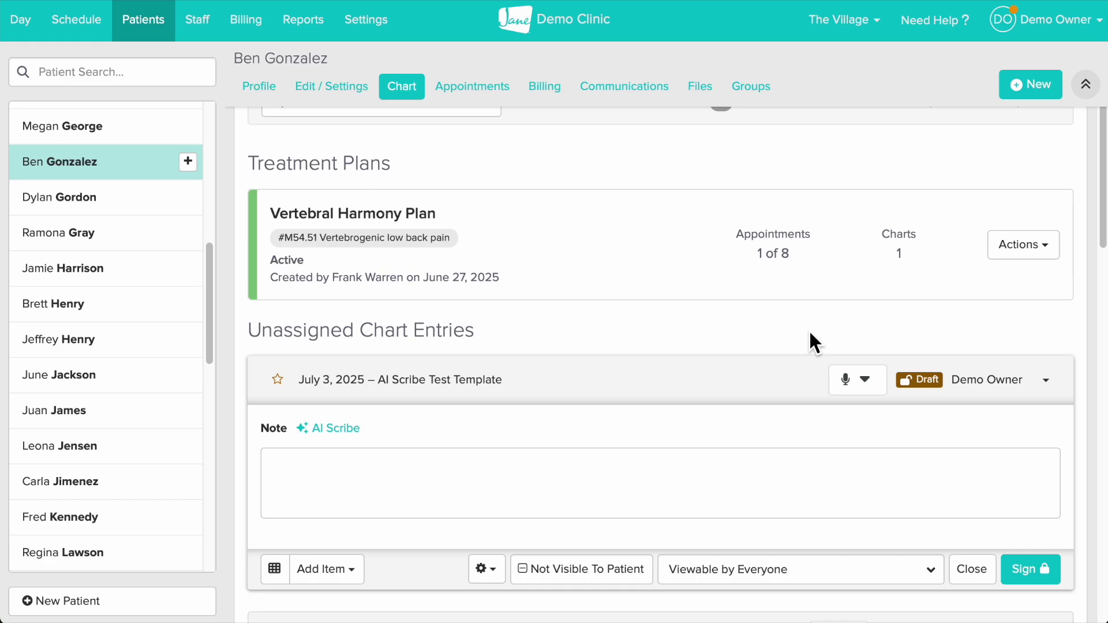
Step: Upload physio_25min.mp3 as the entry's audio, then open the finished summary and its recordings
{"action": "left_click", "coordinate": [853, 383]}
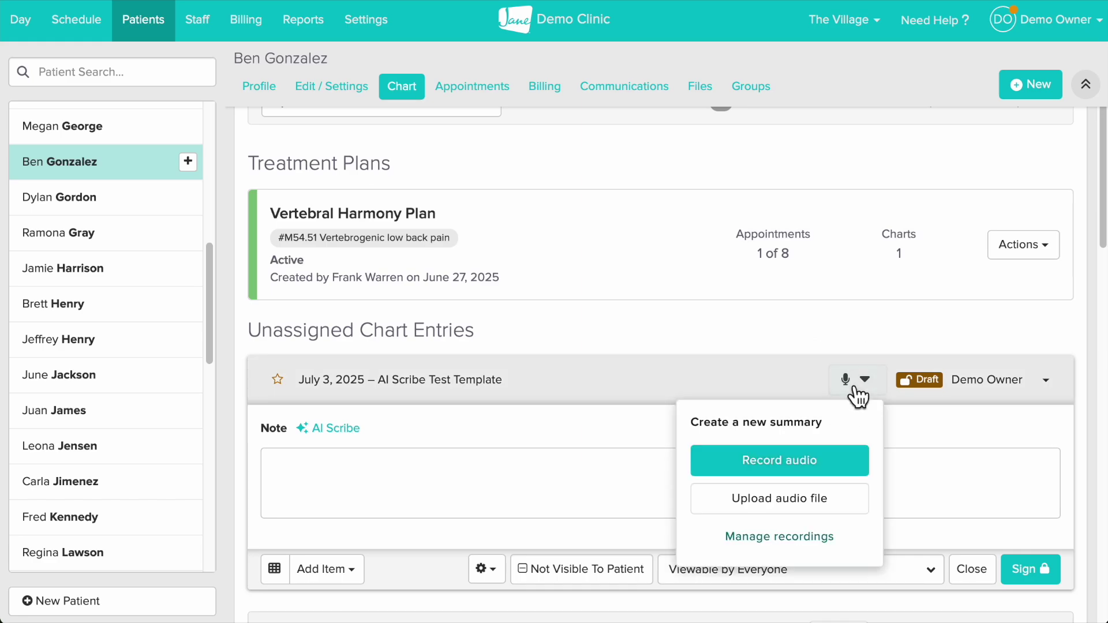
{"action": "left_click", "coordinate": [842, 498]}
{"action": "left_click", "coordinate": [535, 256]}
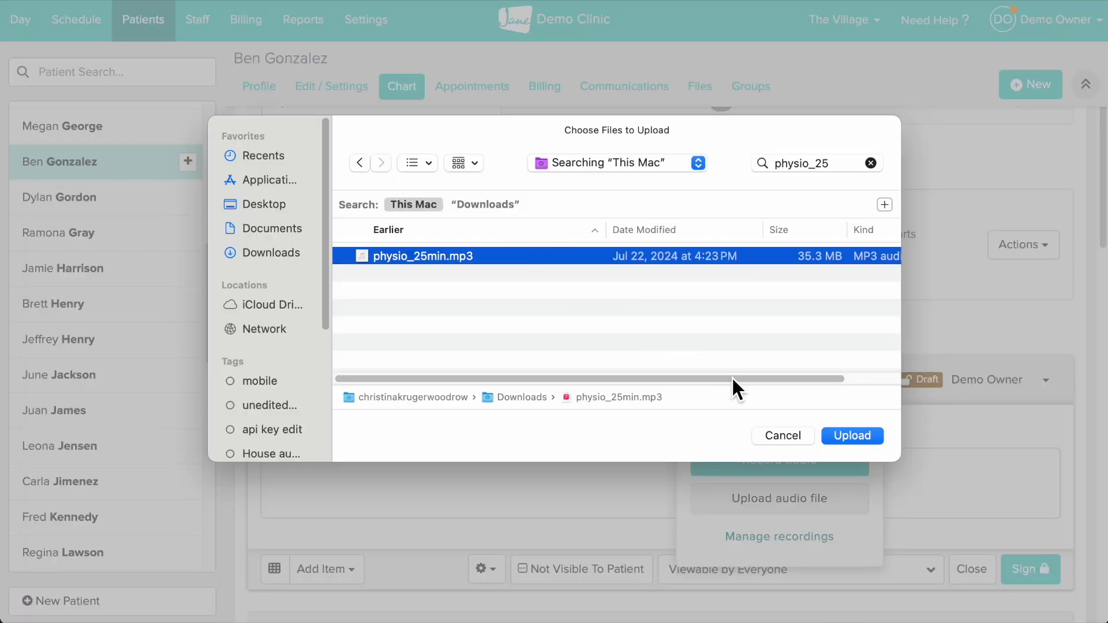
{"action": "left_click", "coordinate": [845, 435]}
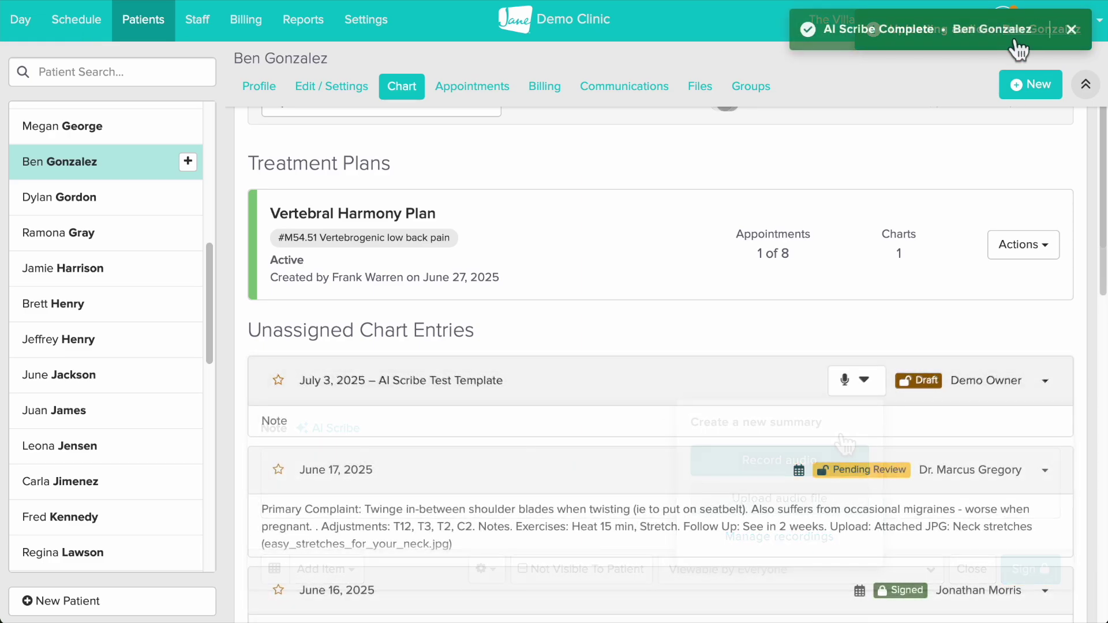
{"action": "left_click", "coordinate": [1009, 32]}
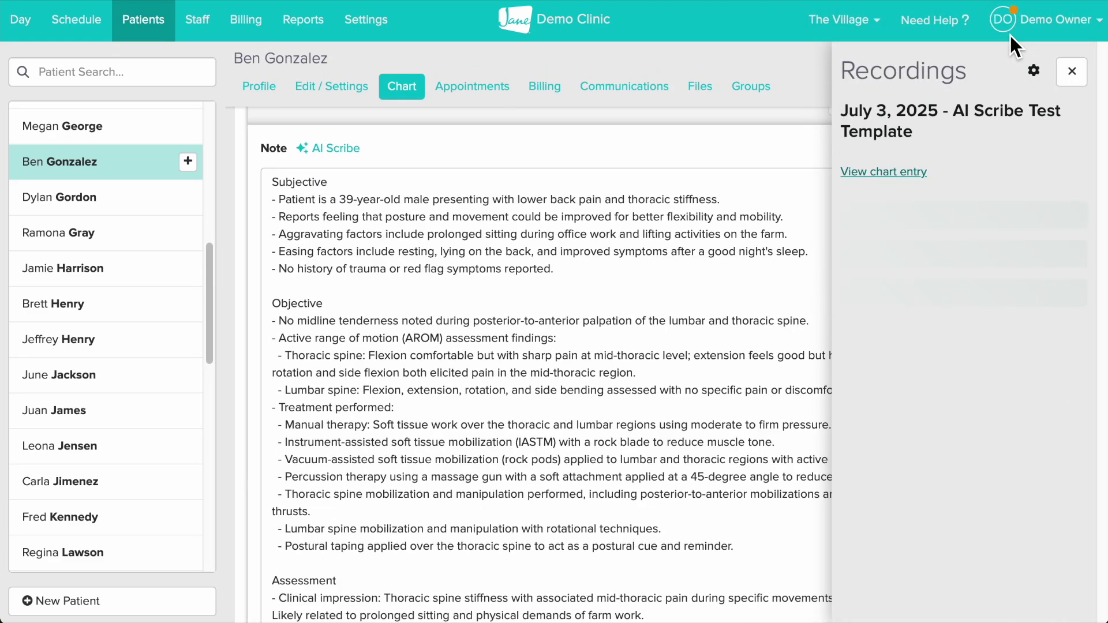
Step: Review the generated SOAP note, close the Recordings panel, and sign the entry
{"action": "scroll", "coordinate": [743, 243], "scroll_direction": "down", "scroll_amount": 5}
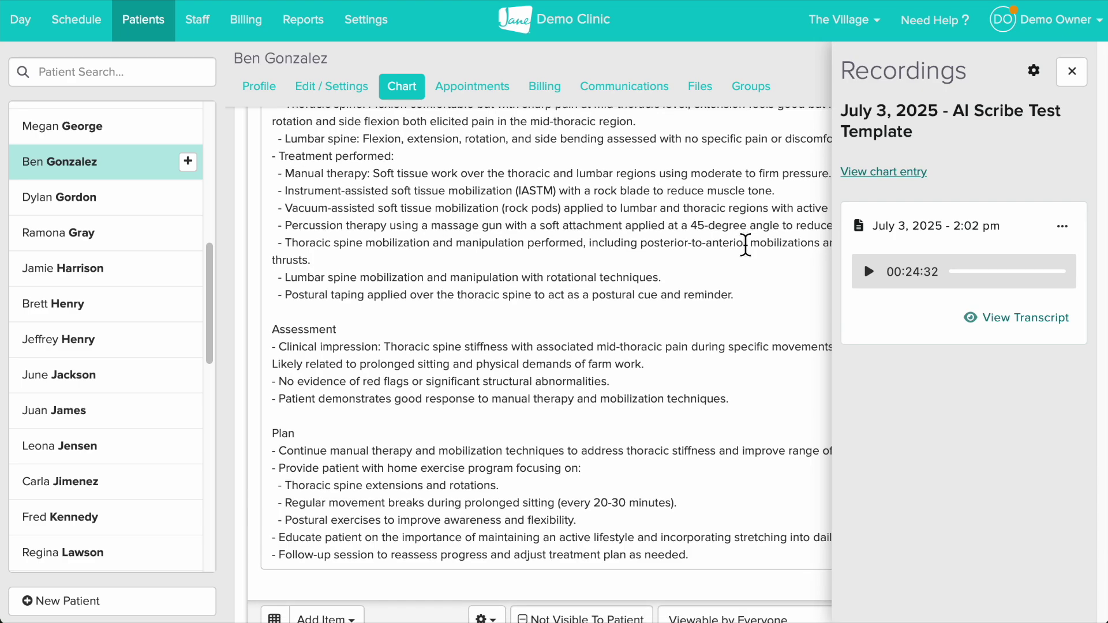
{"action": "left_click", "coordinate": [1074, 84]}
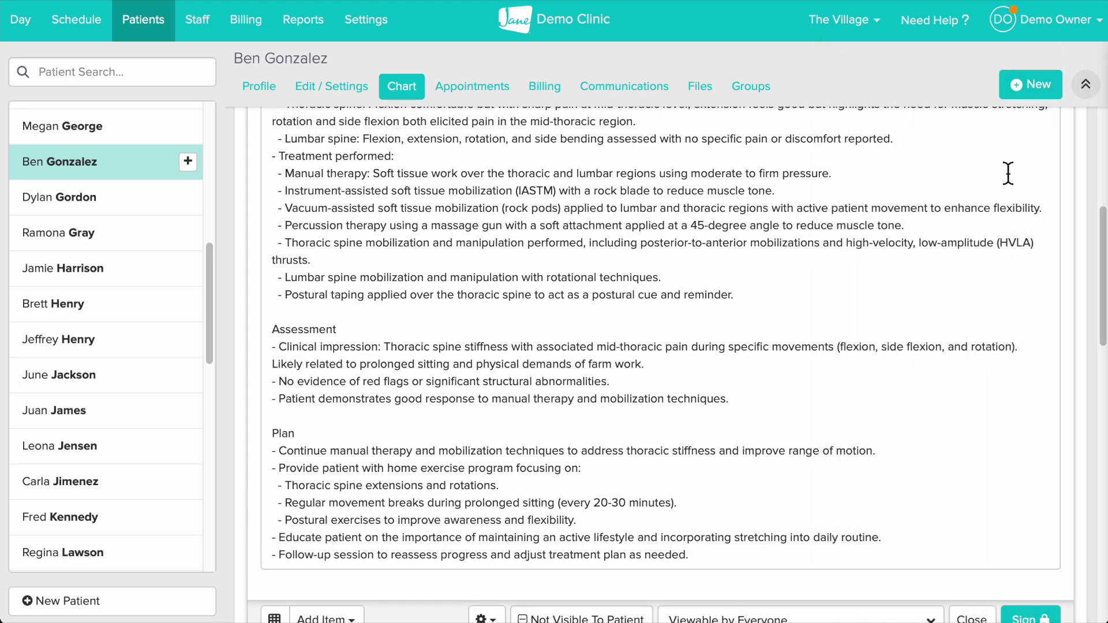
{"action": "scroll", "coordinate": [786, 407], "scroll_direction": "down", "scroll_amount": 1}
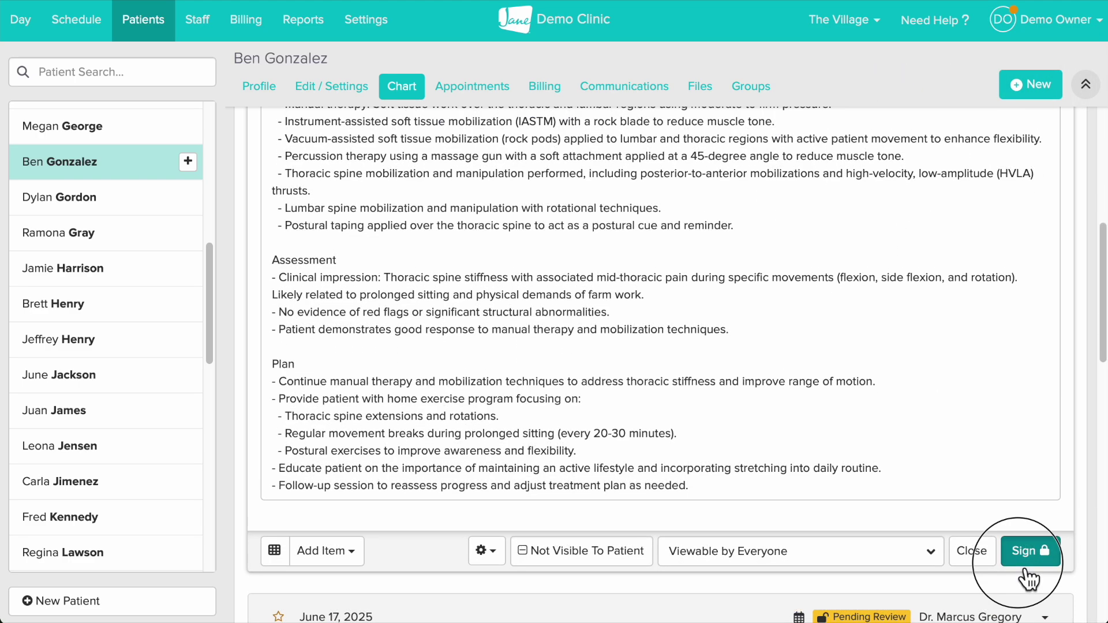
{"action": "left_click", "coordinate": [1031, 551]}
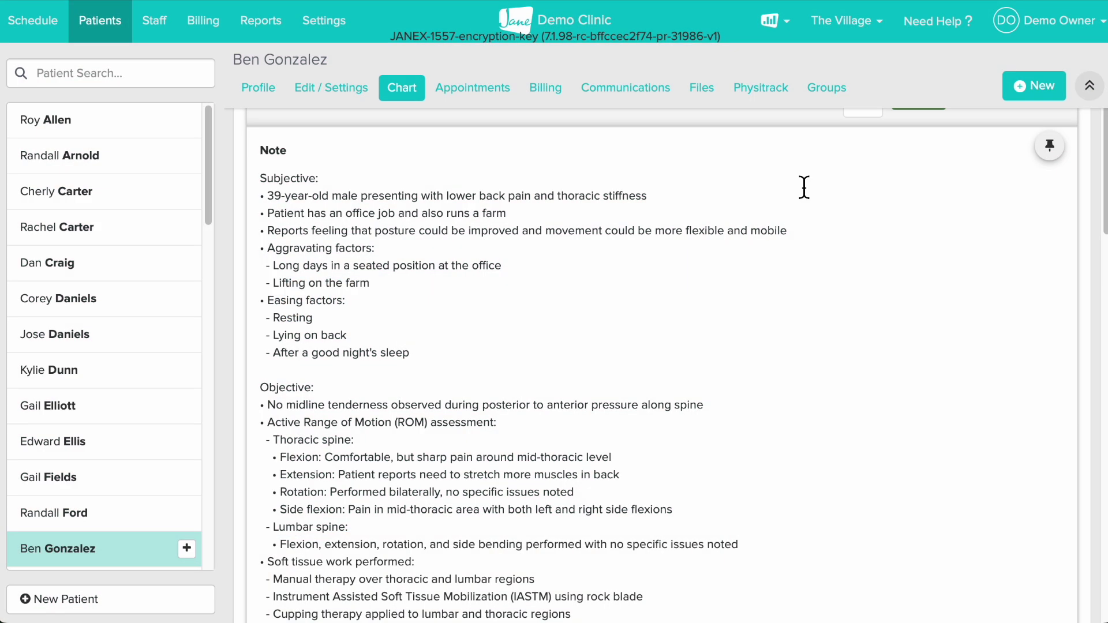
Step: Reopen the note's recordings list and the new-summary options
{"action": "scroll", "coordinate": [804, 186], "scroll_direction": "up", "scroll_amount": 1}
{"action": "left_click", "coordinate": [863, 166]}
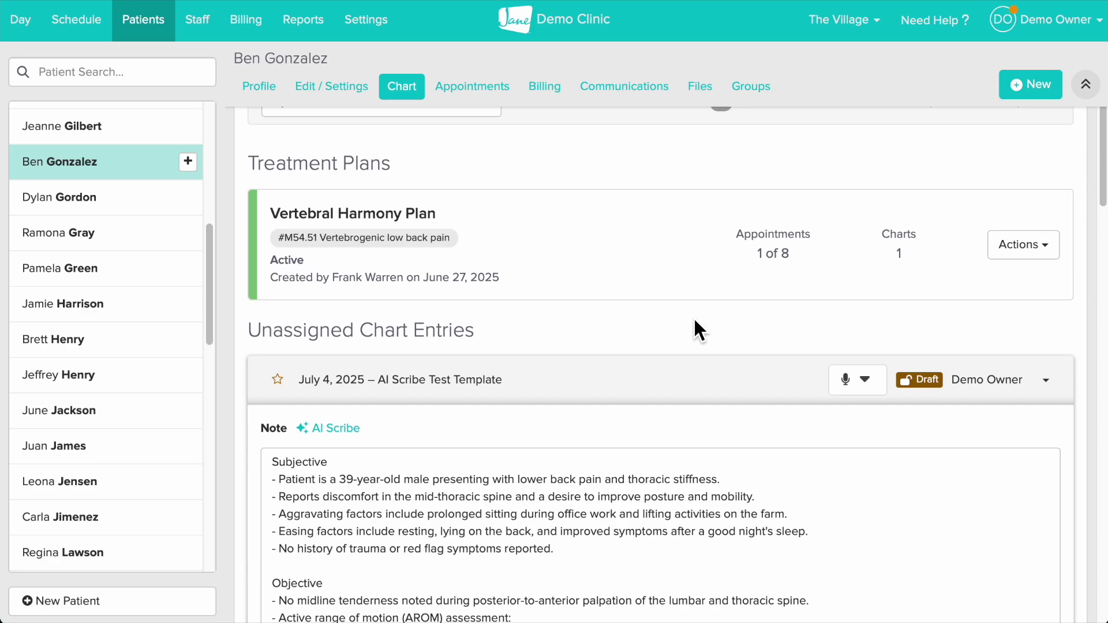
{"action": "left_click", "coordinate": [865, 384]}
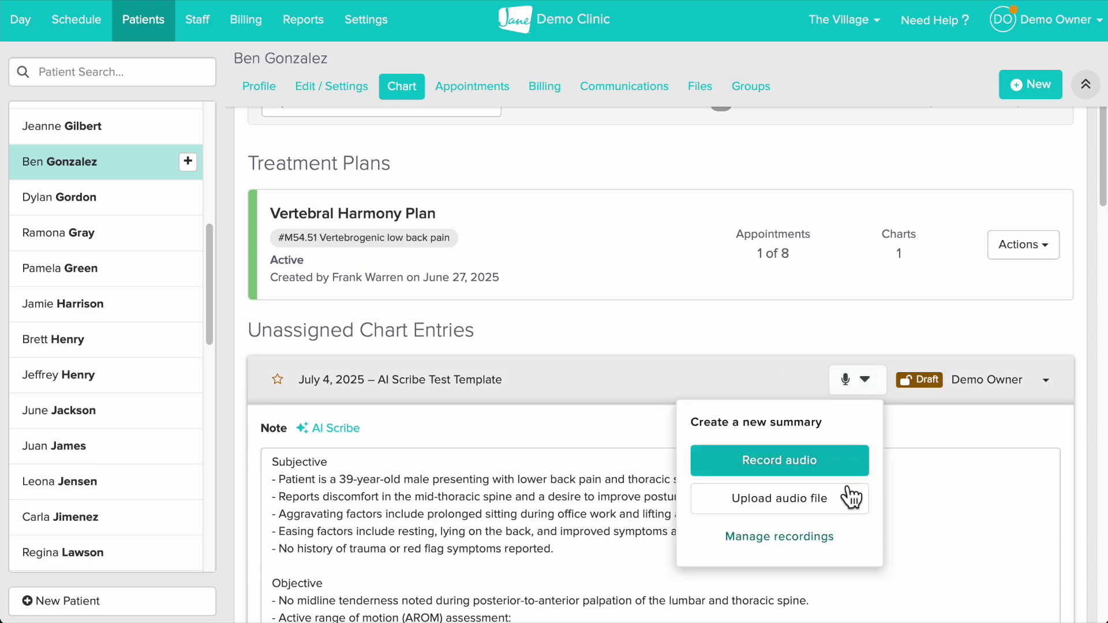
Step: Play and pause the stored recording, then permanently delete it from its actions menu
{"action": "left_click", "coordinate": [830, 555]}
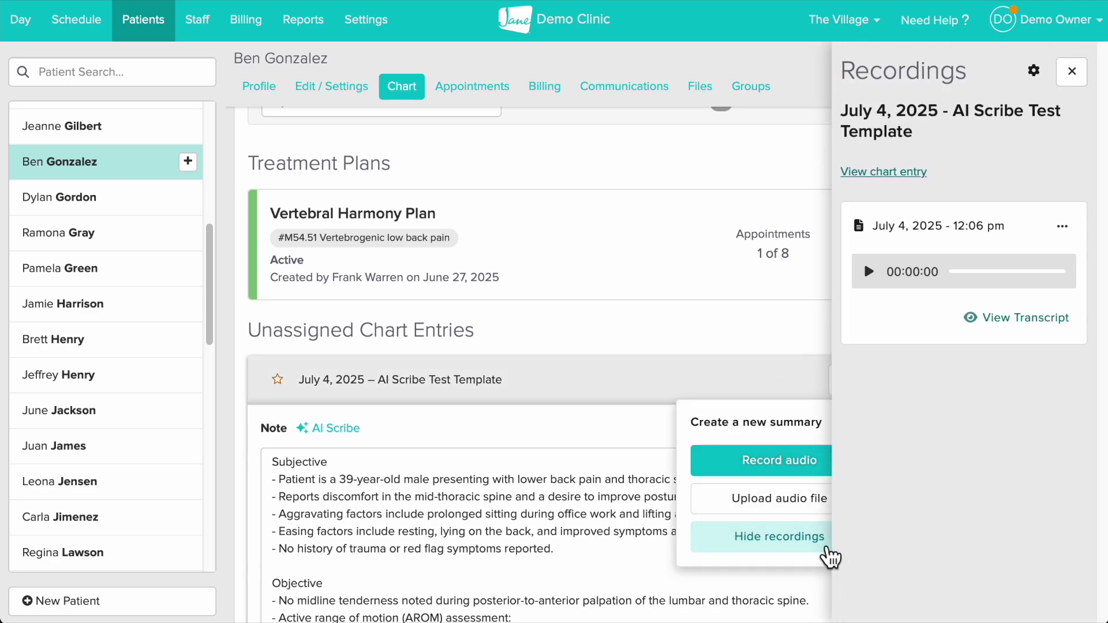
{"action": "left_click", "coordinate": [869, 272]}
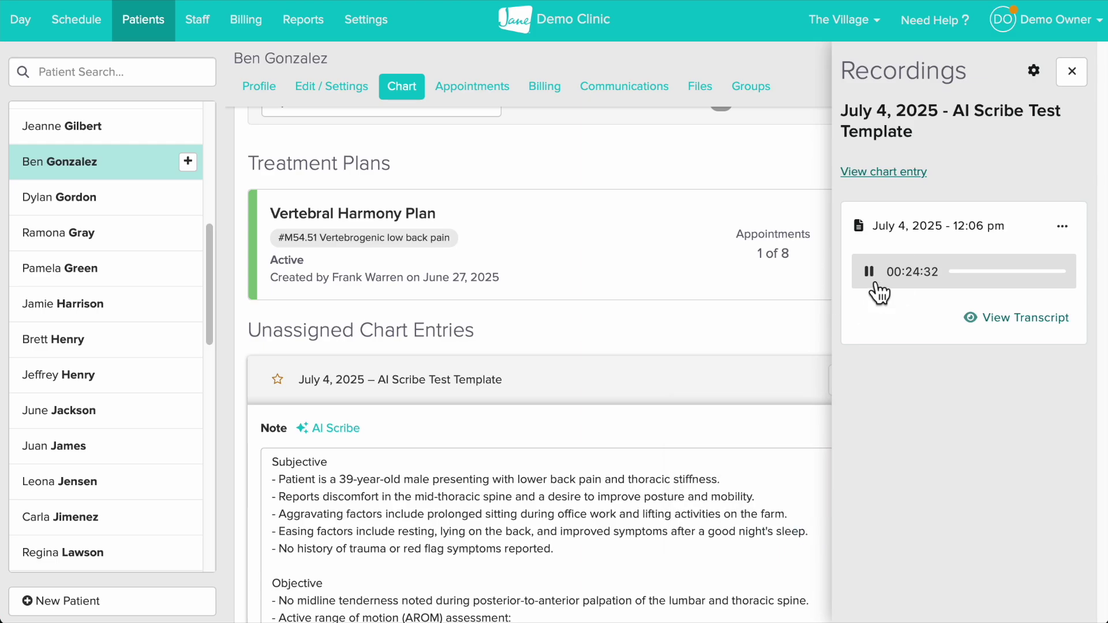
{"action": "left_click", "coordinate": [869, 272]}
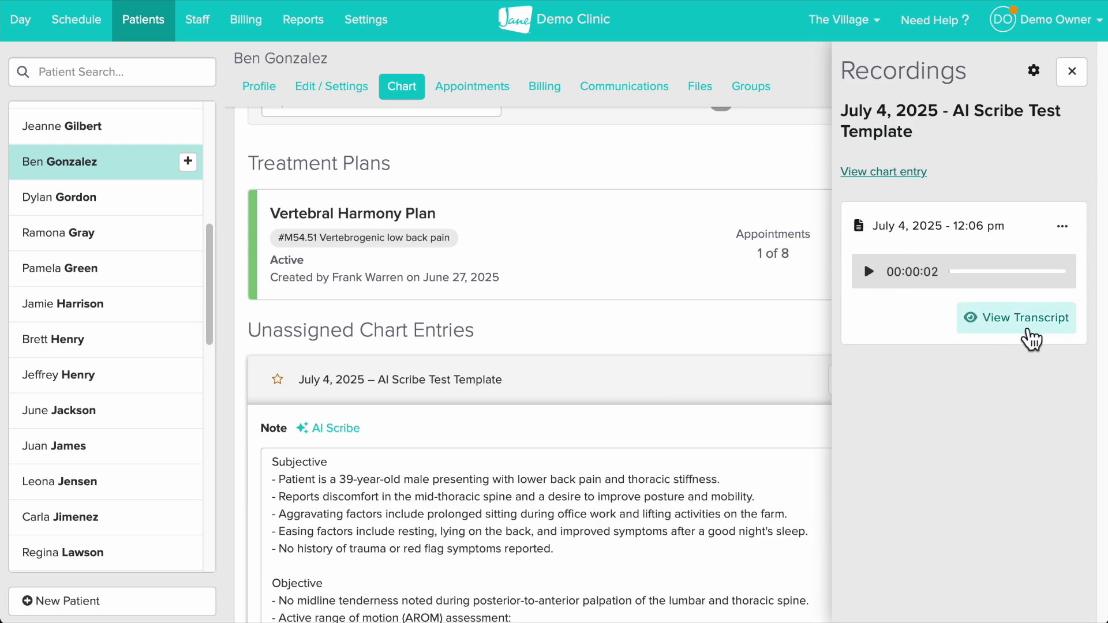
{"action": "left_click", "coordinate": [1070, 235]}
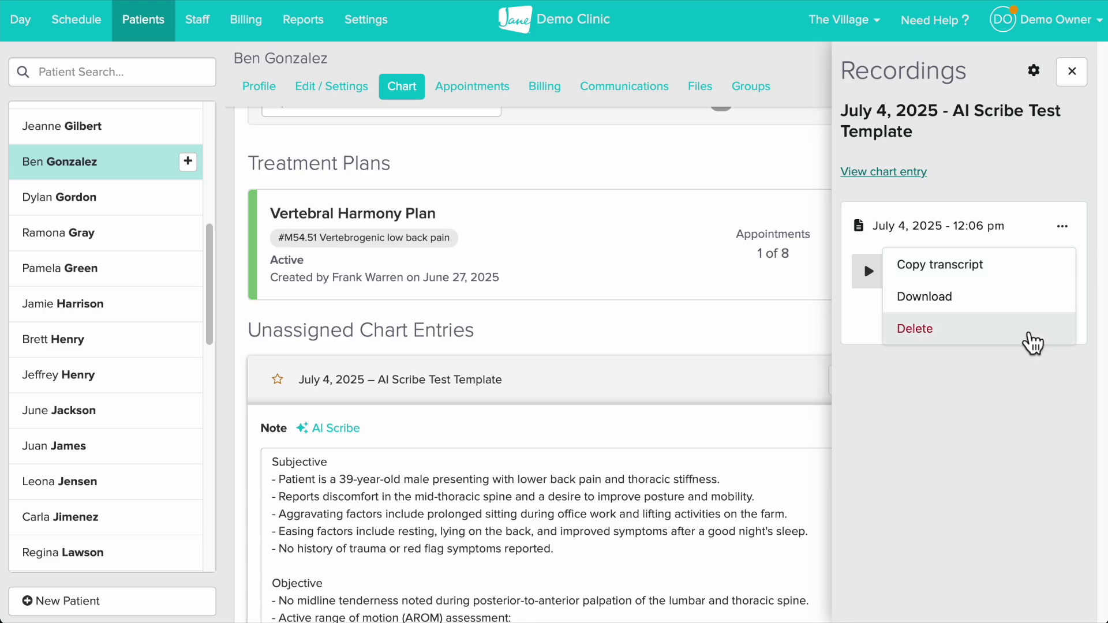
{"action": "left_click", "coordinate": [1032, 343]}
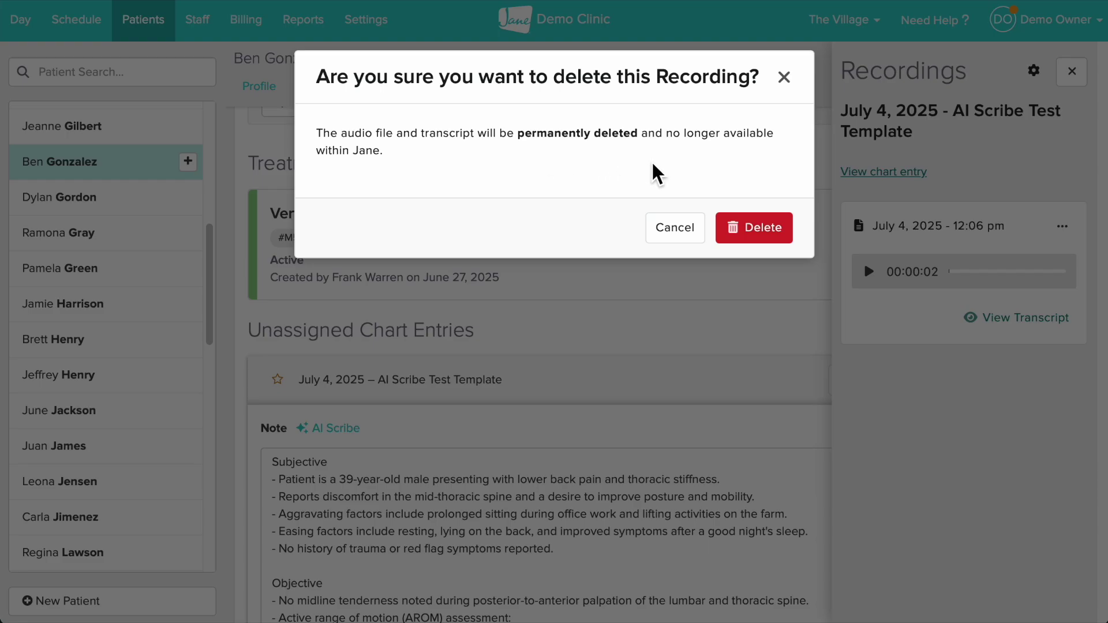
{"action": "left_click", "coordinate": [771, 237]}
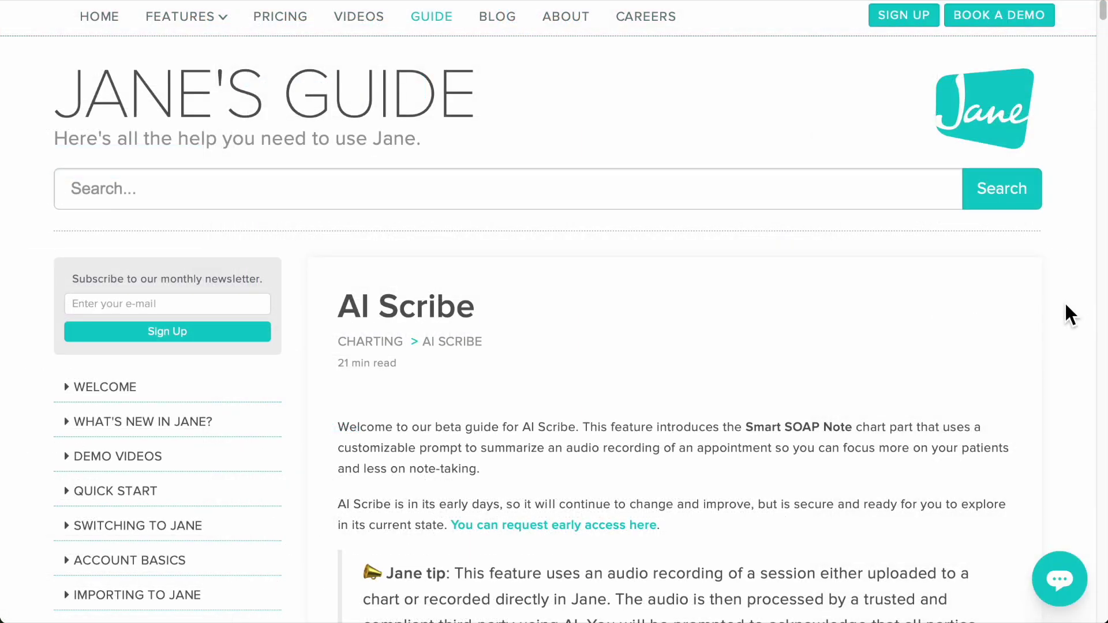
Step: Scroll the AI Scribe Guide article down to the Let's get started topics
{"action": "scroll", "coordinate": [1064, 315], "scroll_direction": "down", "scroll_amount": 6}
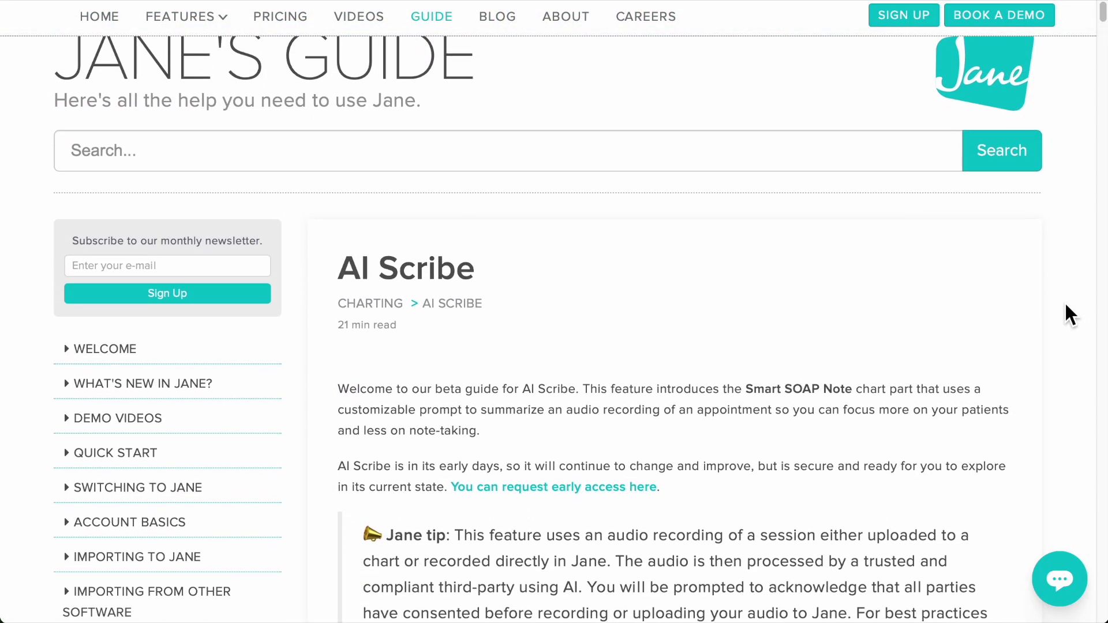
{"action": "scroll", "coordinate": [1066, 315], "scroll_direction": "down", "scroll_amount": 6}
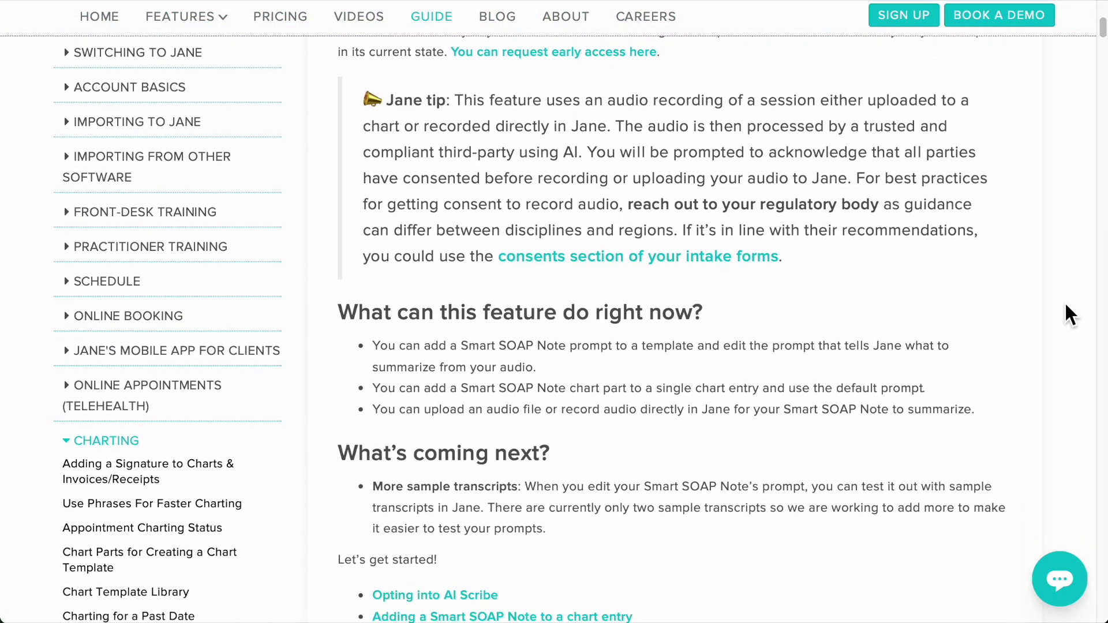